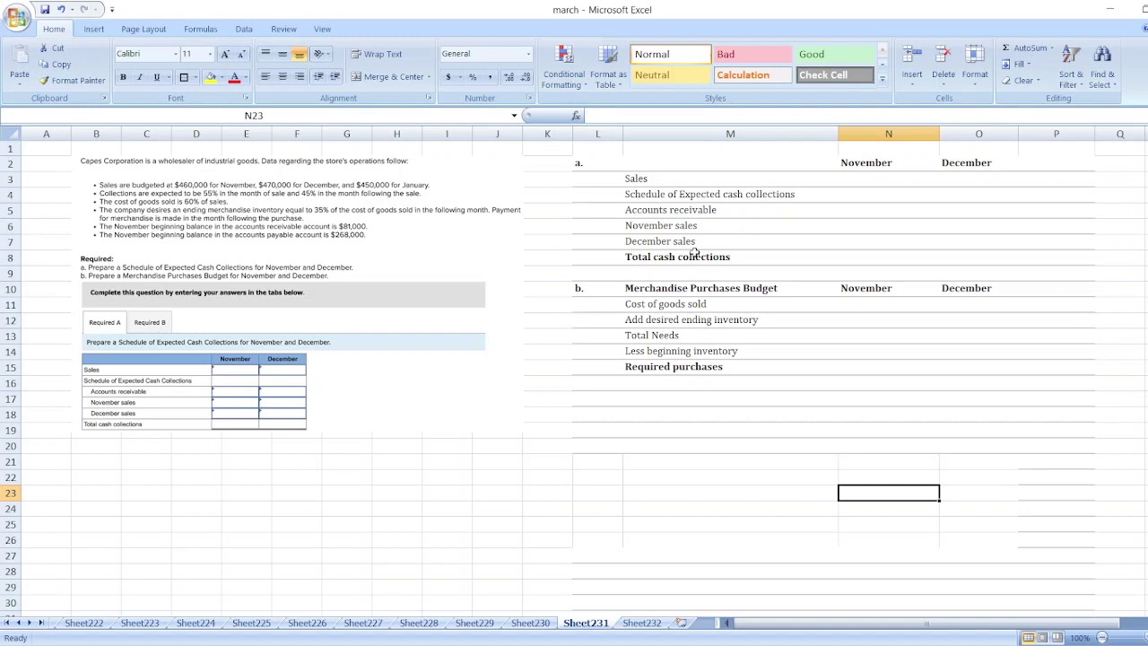
Enter the budgeted sales in the Sales row as 460,000 for November and $470,000 for December
{"action": "left_click", "coordinate": [867, 178]}
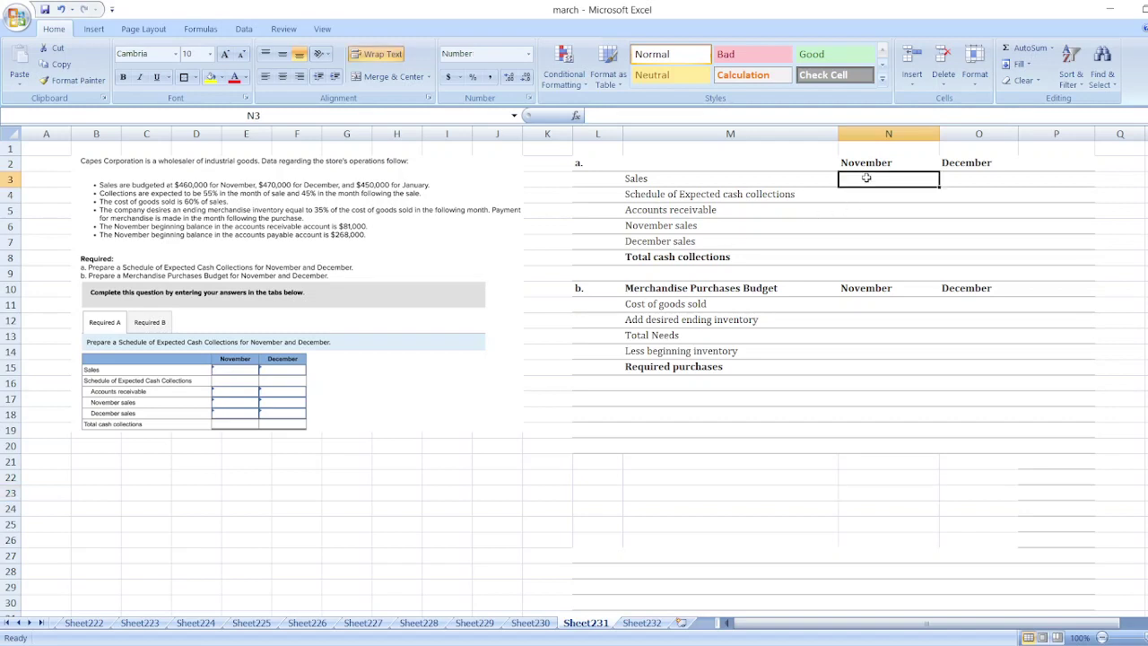
{"action": "type", "text": "460000"}
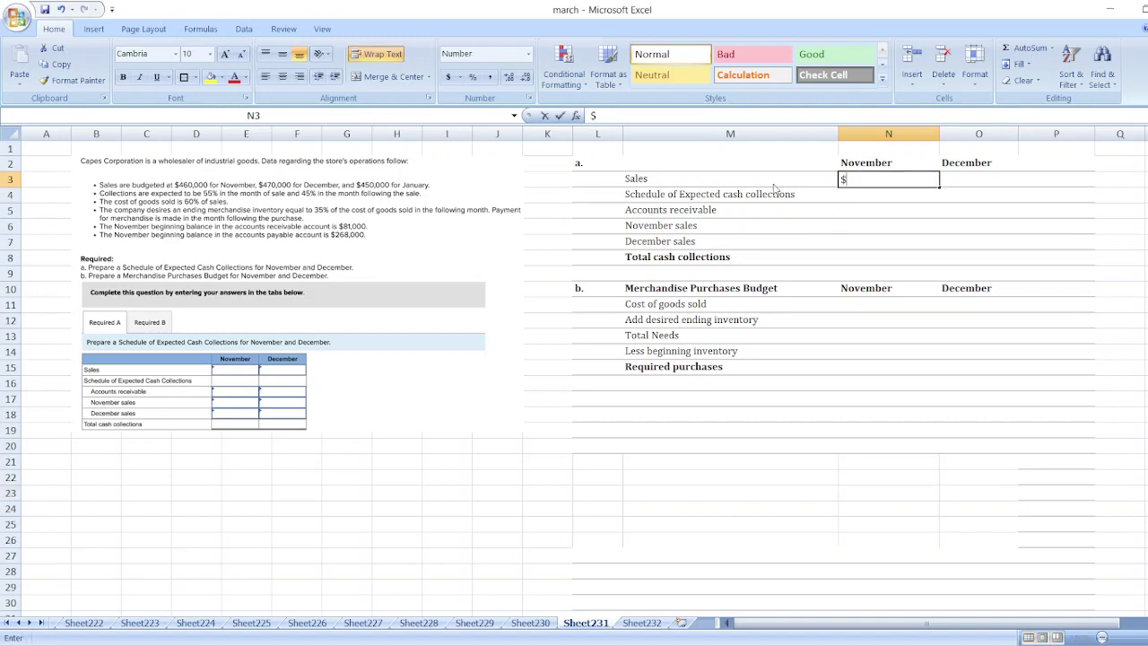
{"action": "key", "text": "Tab"}
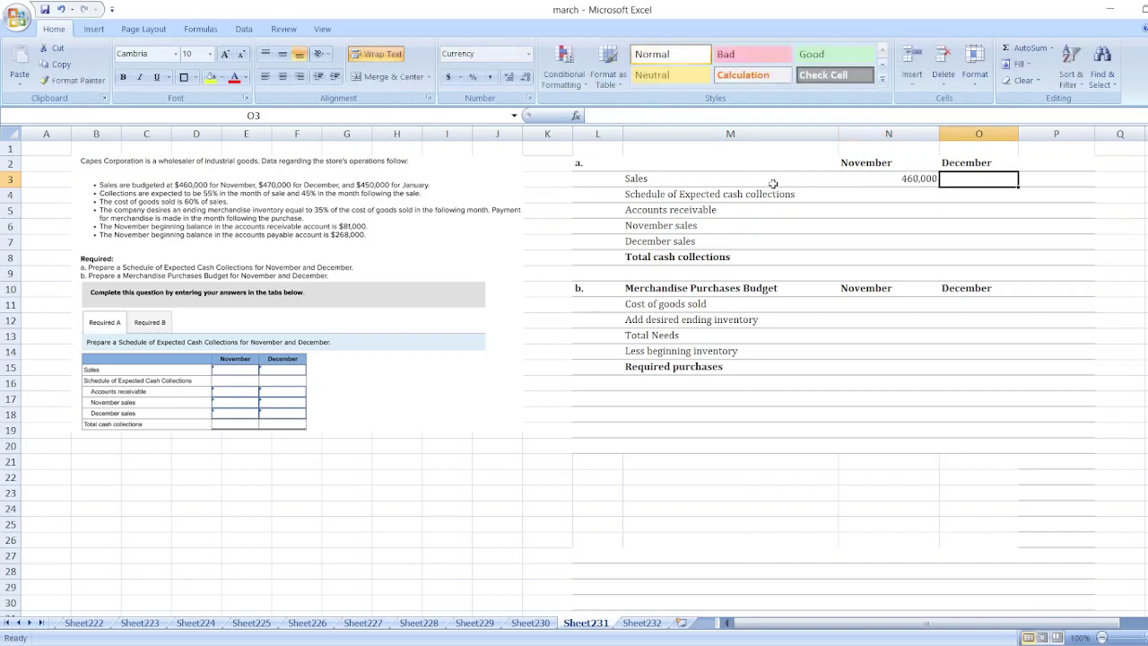
{"action": "type", "text": "$70,000"}
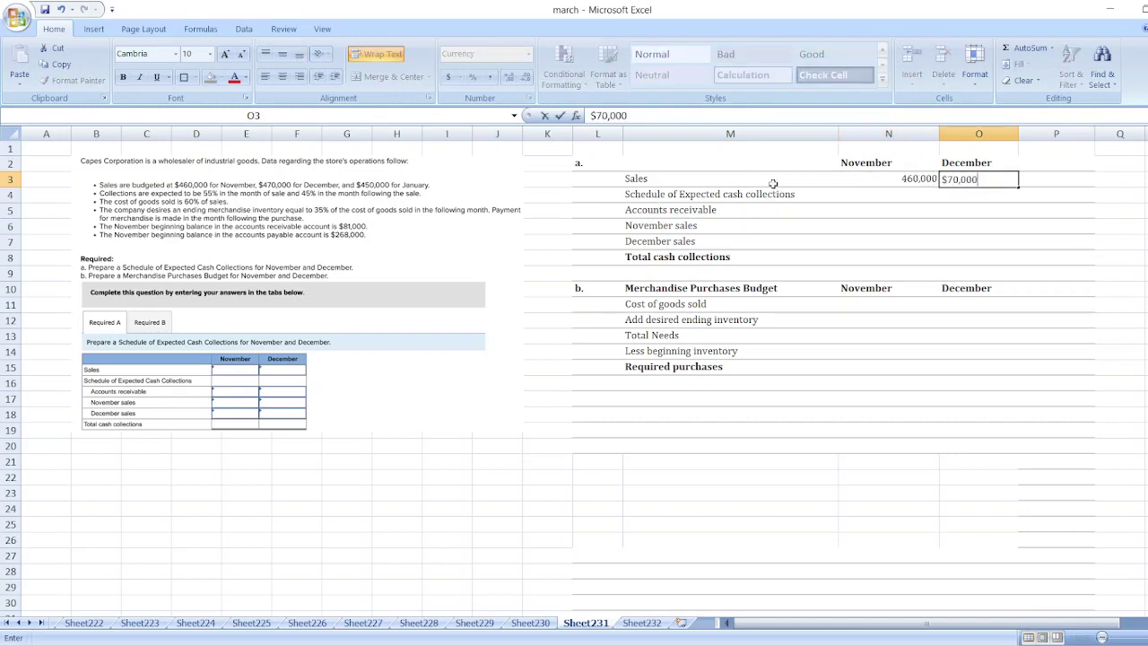
{"action": "key", "text": "BackSpace"}
{"action": "key", "text": "BackSpace"}
{"action": "key", "text": "BackSpace"}
{"action": "key", "text": "BackSpace"}
{"action": "key", "text": "BackSpace"}
{"action": "key", "text": "BackSpace"}
{"action": "type", "text": "4700000"}
{"action": "key", "text": "BackSpace"}
{"action": "key", "text": "Return"}
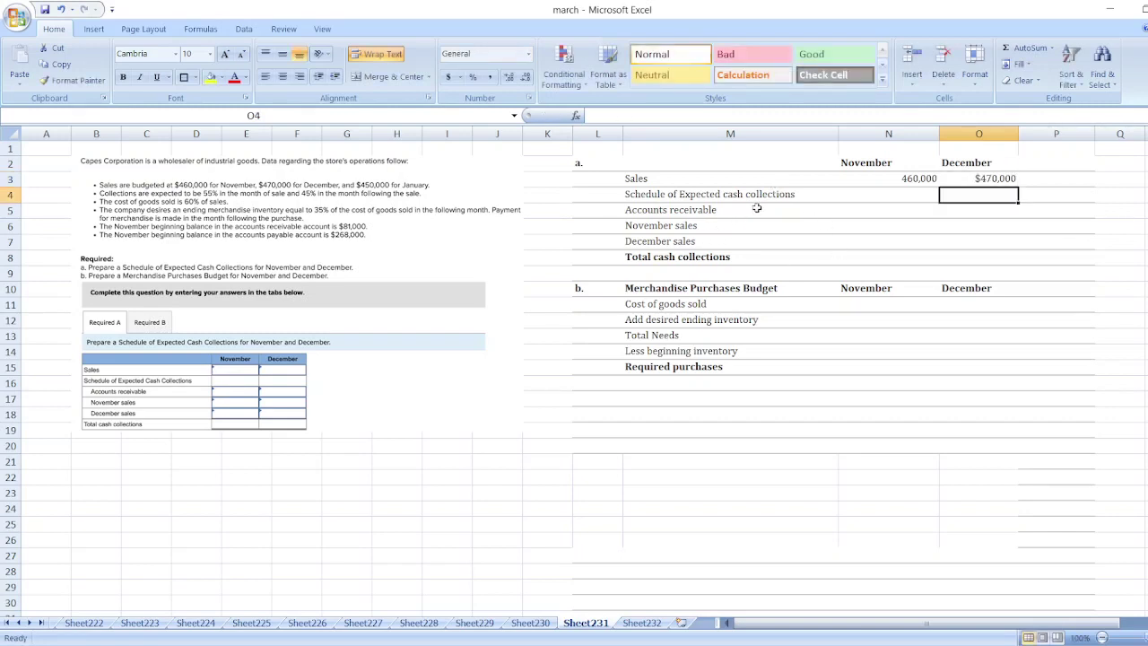
Enter $81,000 as the November accounts receivable collection
{"action": "left_click", "coordinate": [904, 209]}
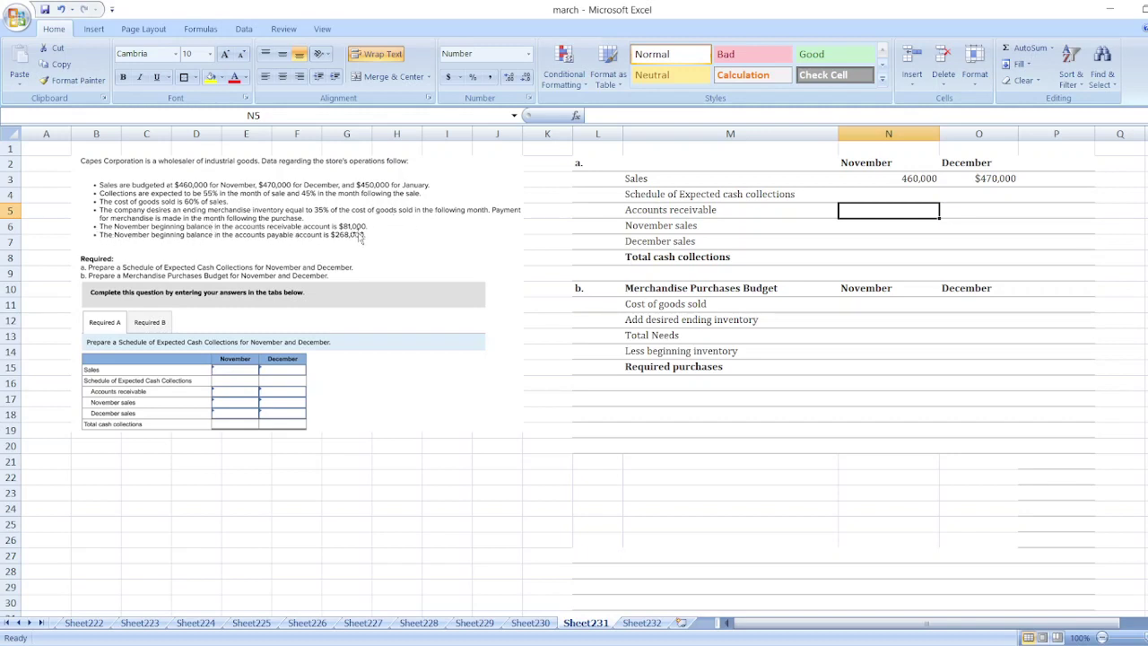
{"action": "type", "text": "$"}
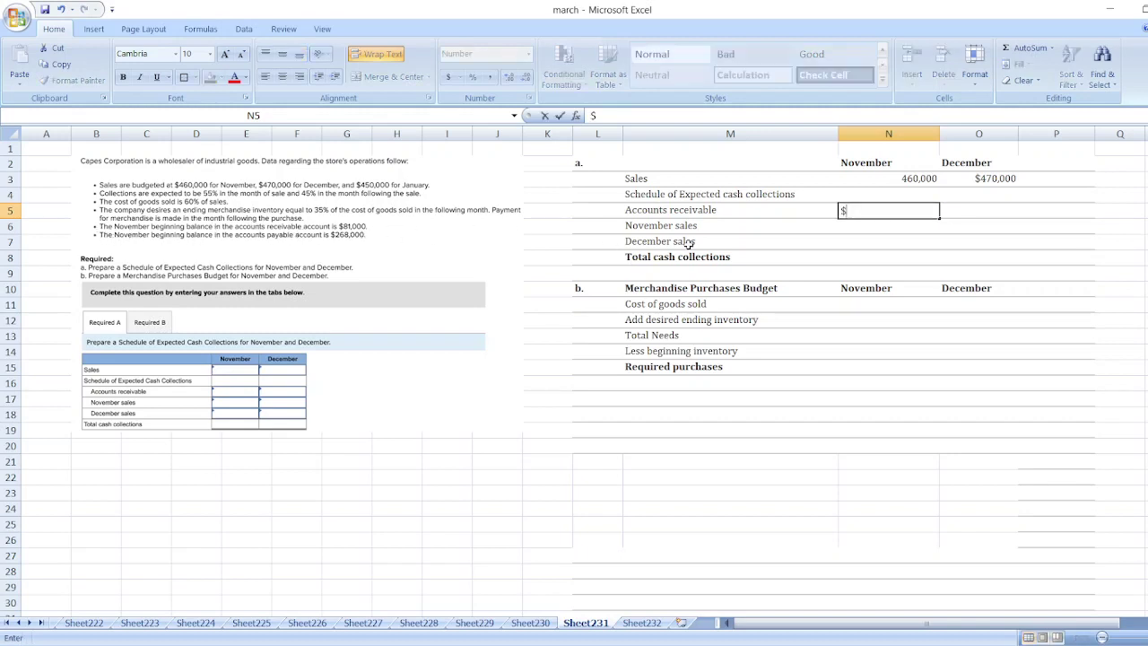
{"action": "type", "text": "810000"}
{"action": "key", "text": "BackSpace"}
{"action": "key", "text": "Return"}
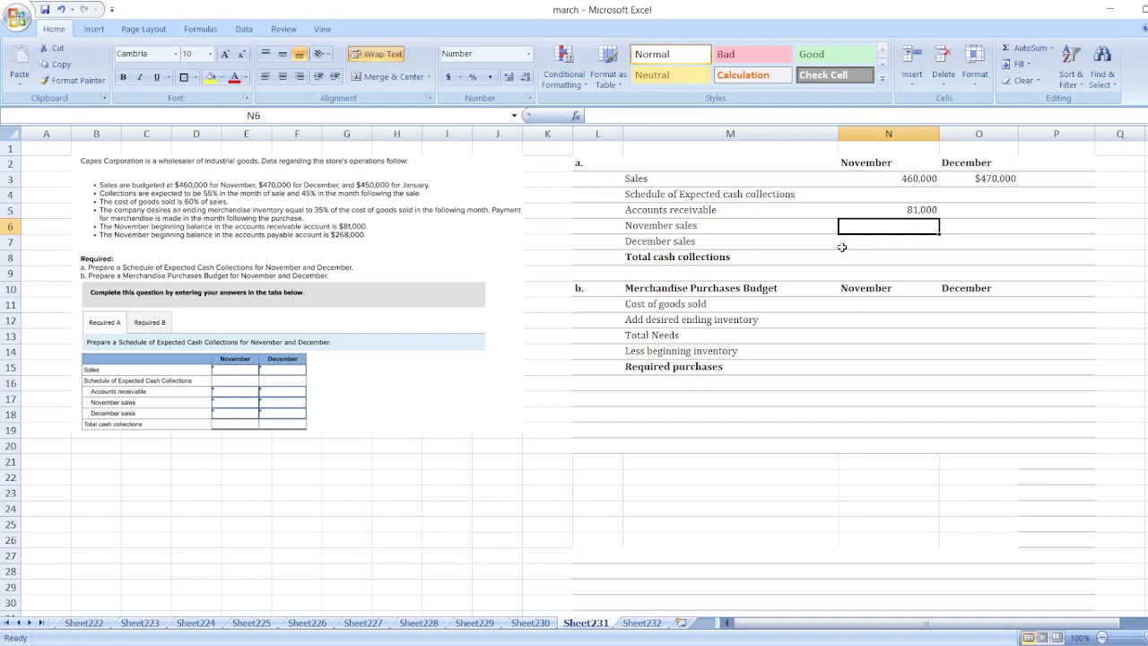
Calculate the November collection from November sales with the formula =460000*55%
{"action": "type", "text": "="}
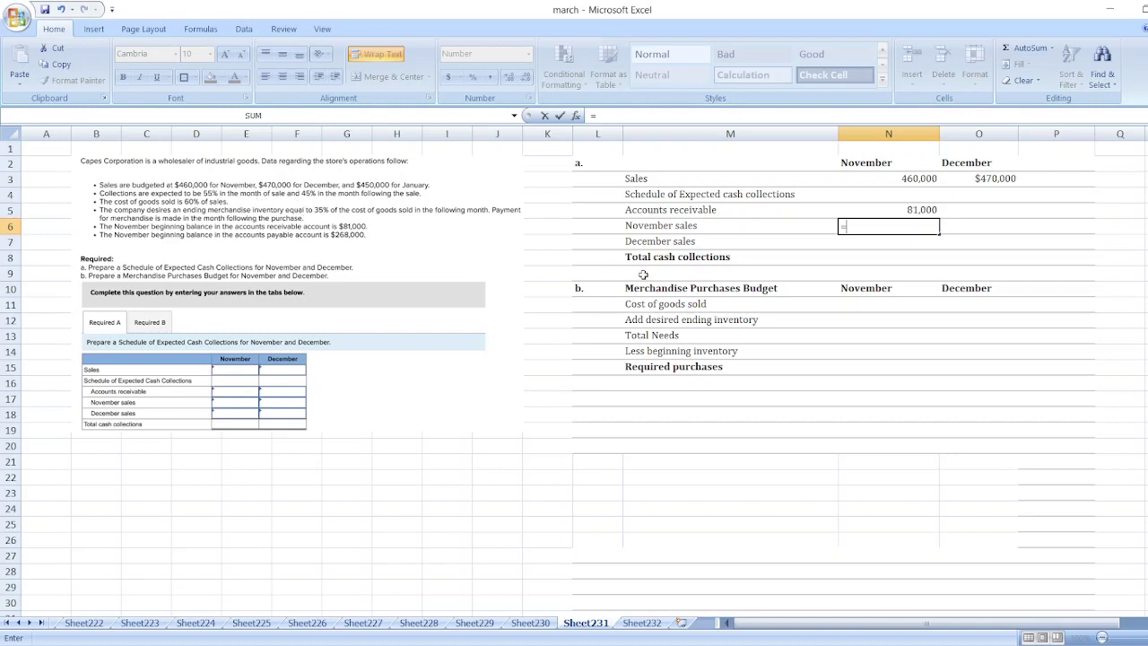
{"action": "type", "text": "460000*55%"}
{"action": "key", "text": "Return"}
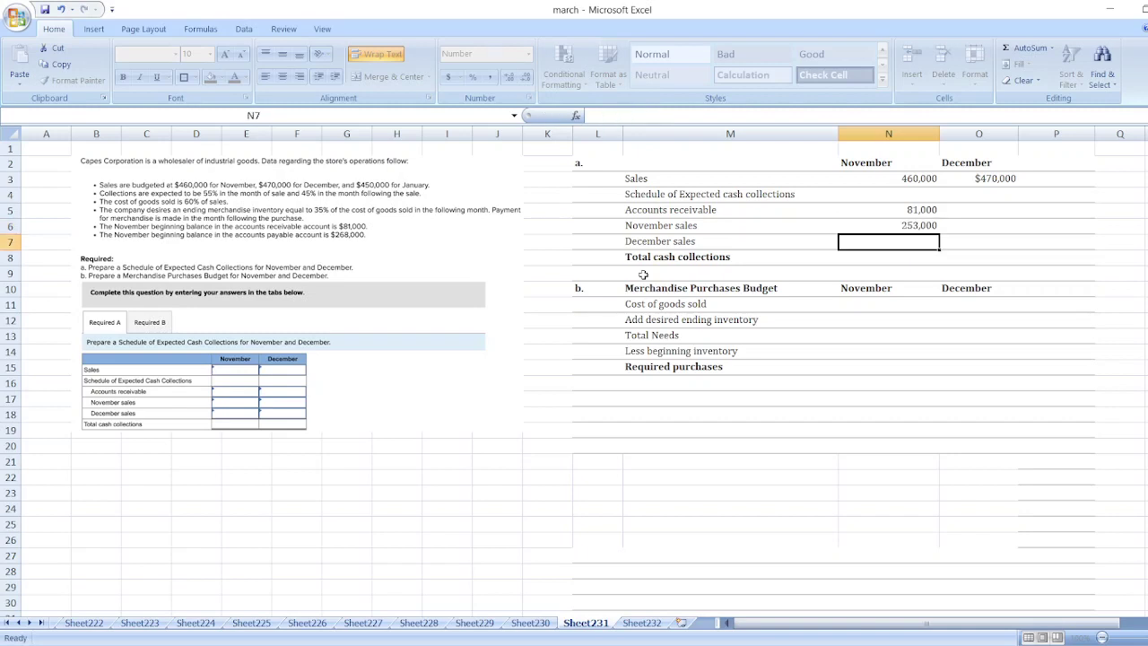
Fill the December cell of the November sales row with the formula =470000*55%
{"action": "key", "text": "Right"}
{"action": "key", "text": "Up"}
{"action": "type", "text": "="}
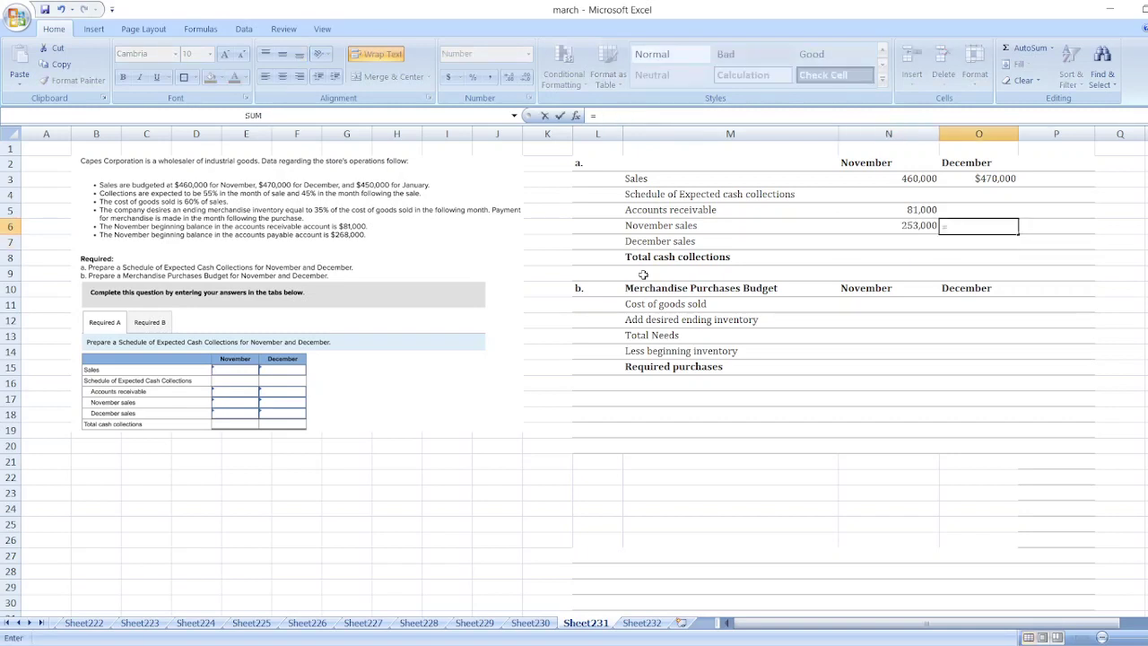
{"action": "type", "text": "470000*55%"}
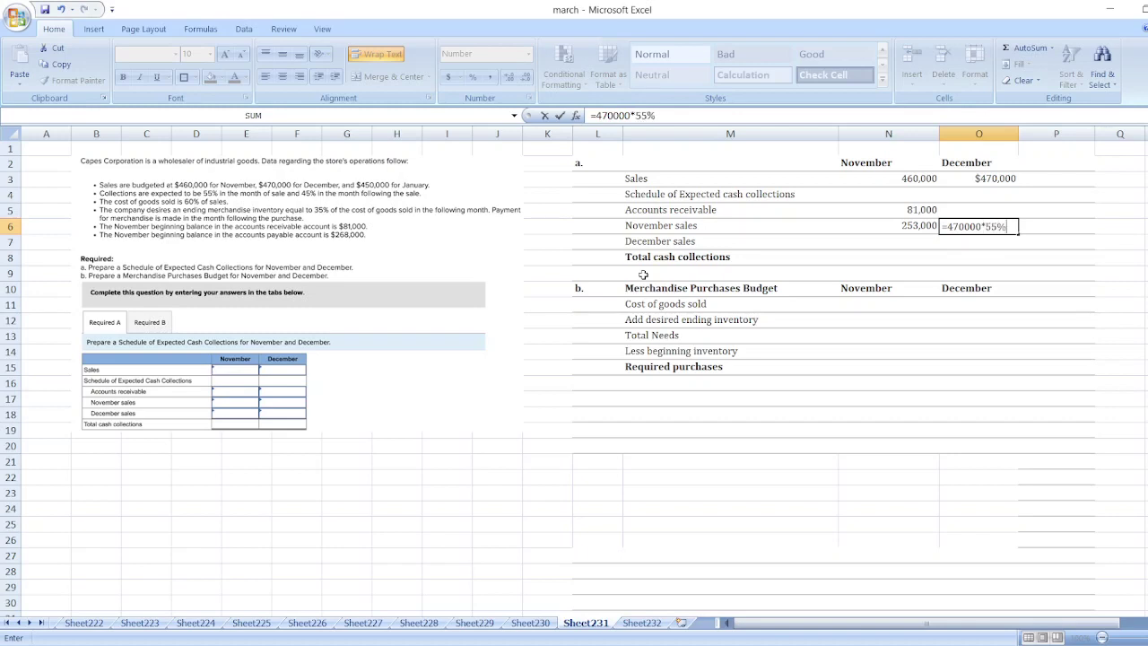
{"action": "key", "text": "Return"}
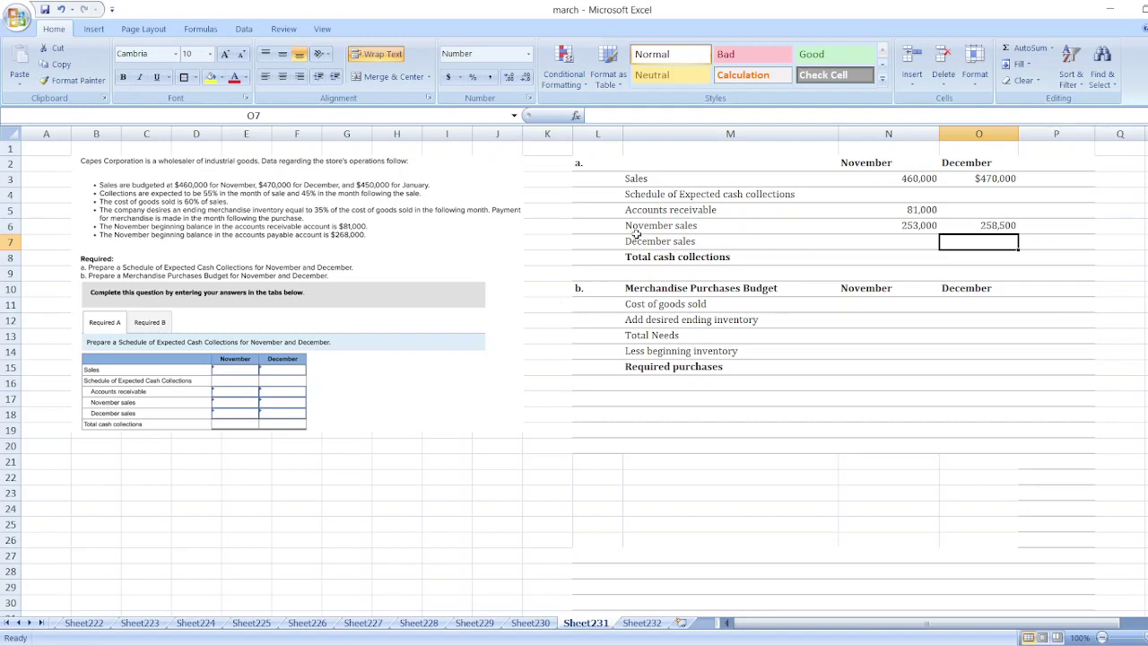
Set the December collection from November sales to the formula =460000*45%
{"action": "left_click", "coordinate": [990, 225]}
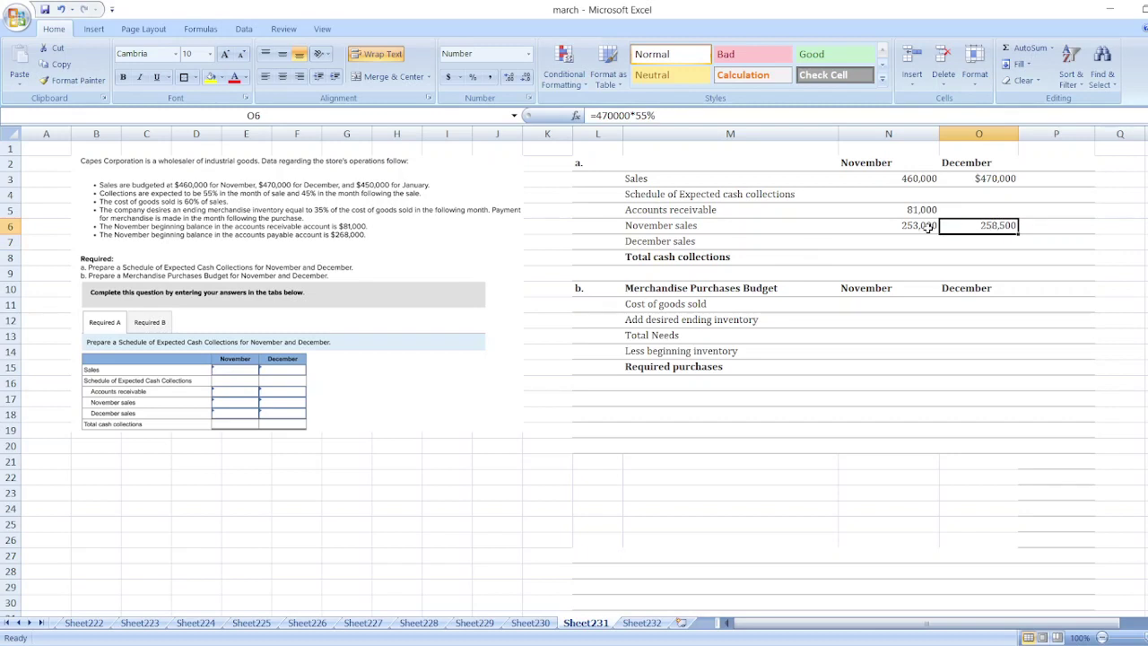
{"action": "type", "text": "="}
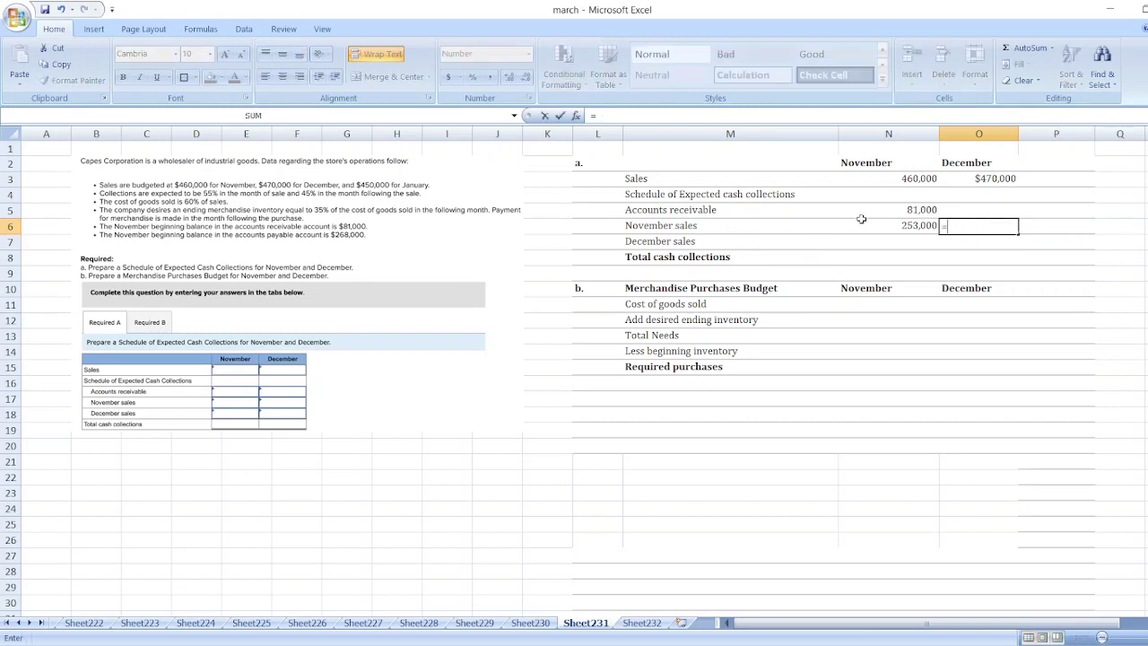
{"action": "type", "text": "460000*"}
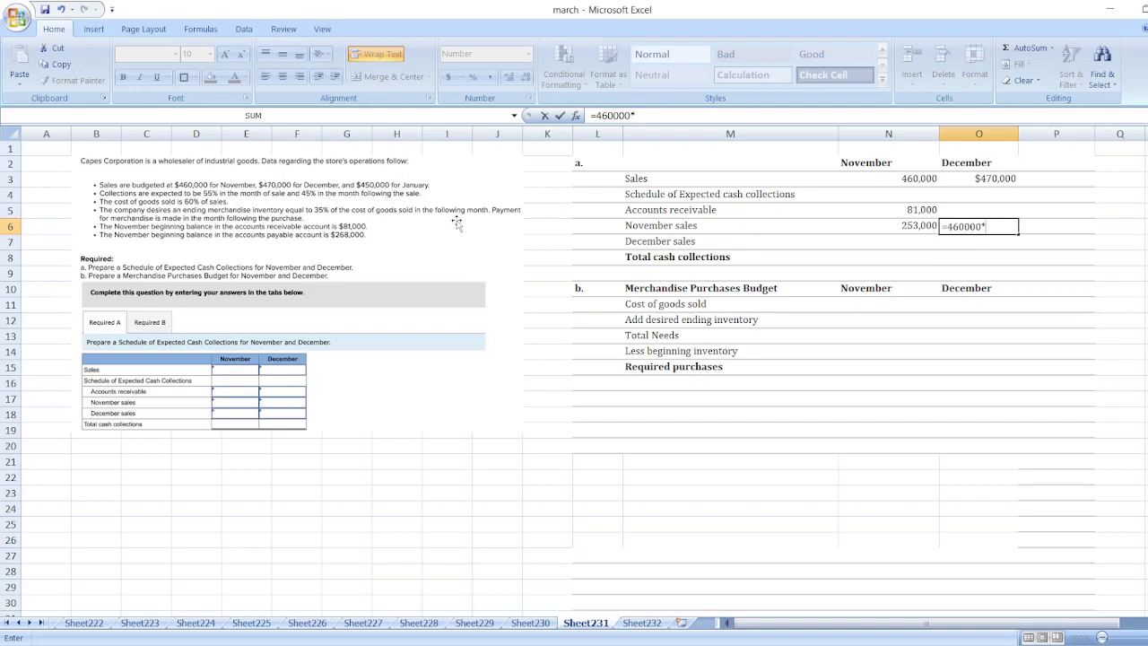
{"action": "type", "text": "45%"}
{"action": "key", "text": "Return"}
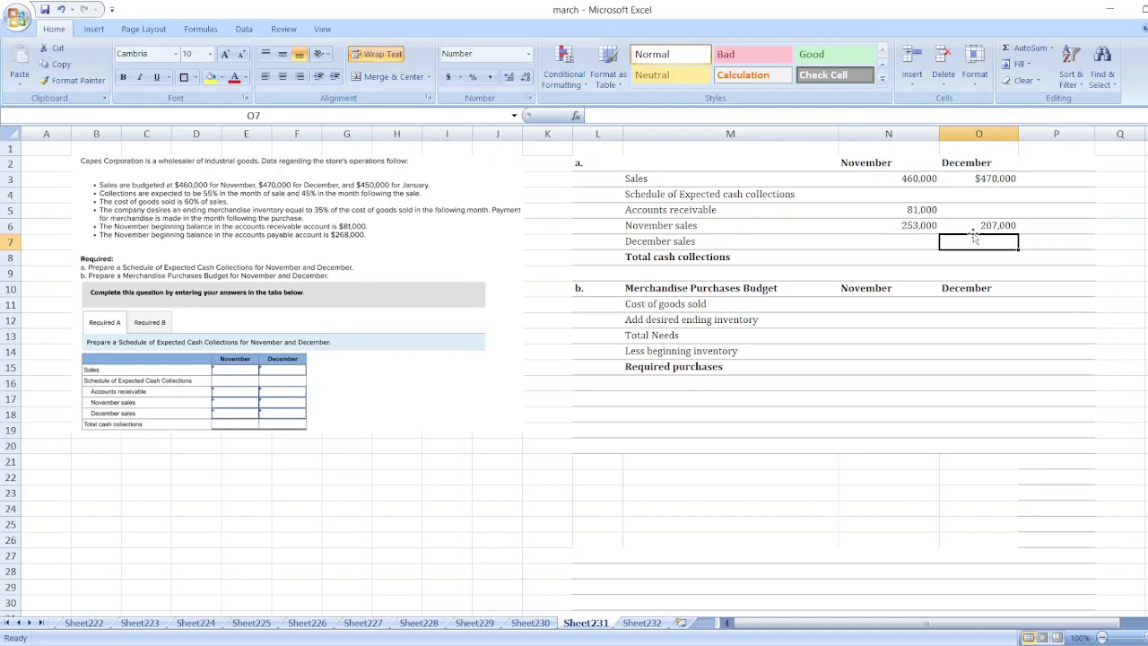
Calculate the December collection from December sales with the formula =470000*55%
{"action": "left_click", "coordinate": [906, 247]}
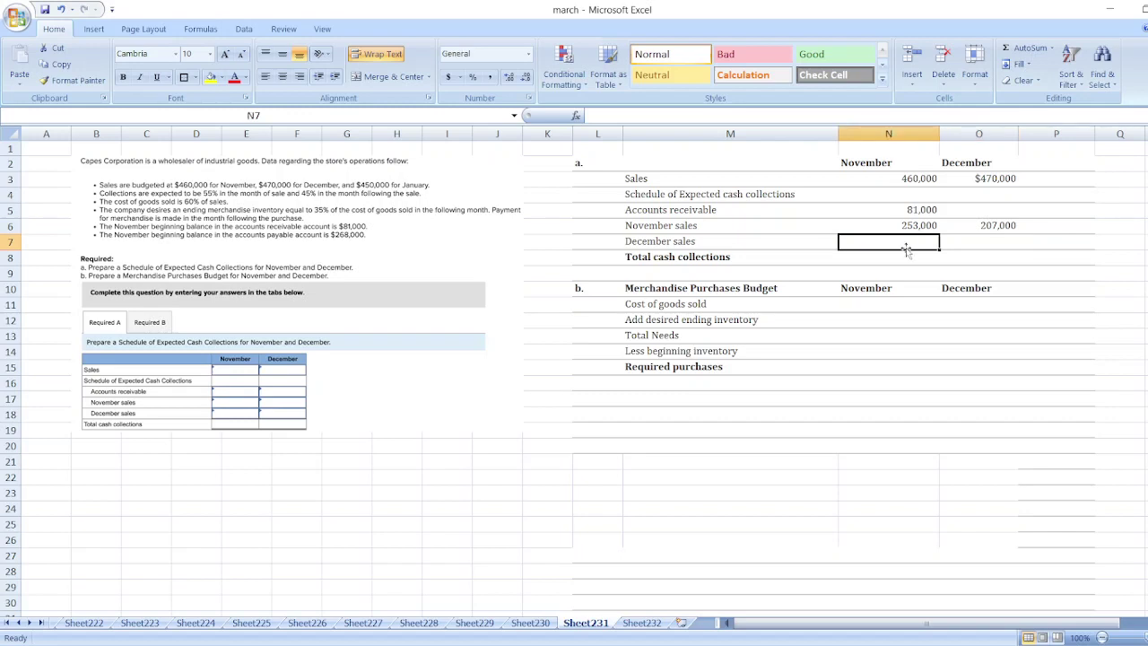
{"action": "left_click", "coordinate": [988, 246]}
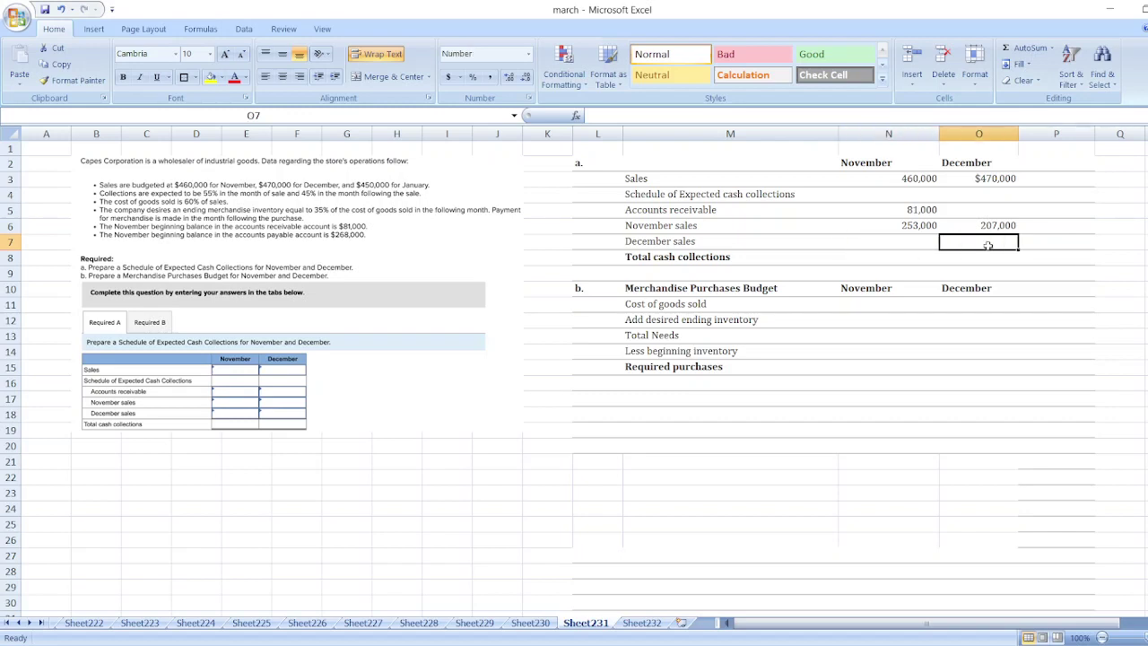
{"action": "type", "text": "="}
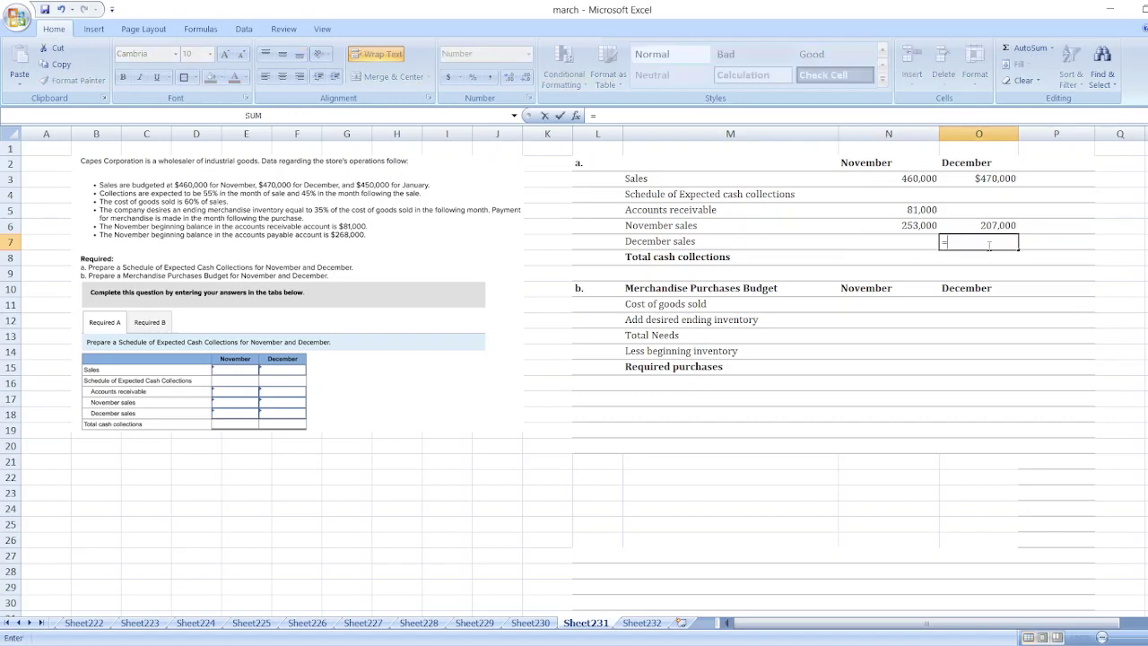
{"action": "type", "text": "4700000"}
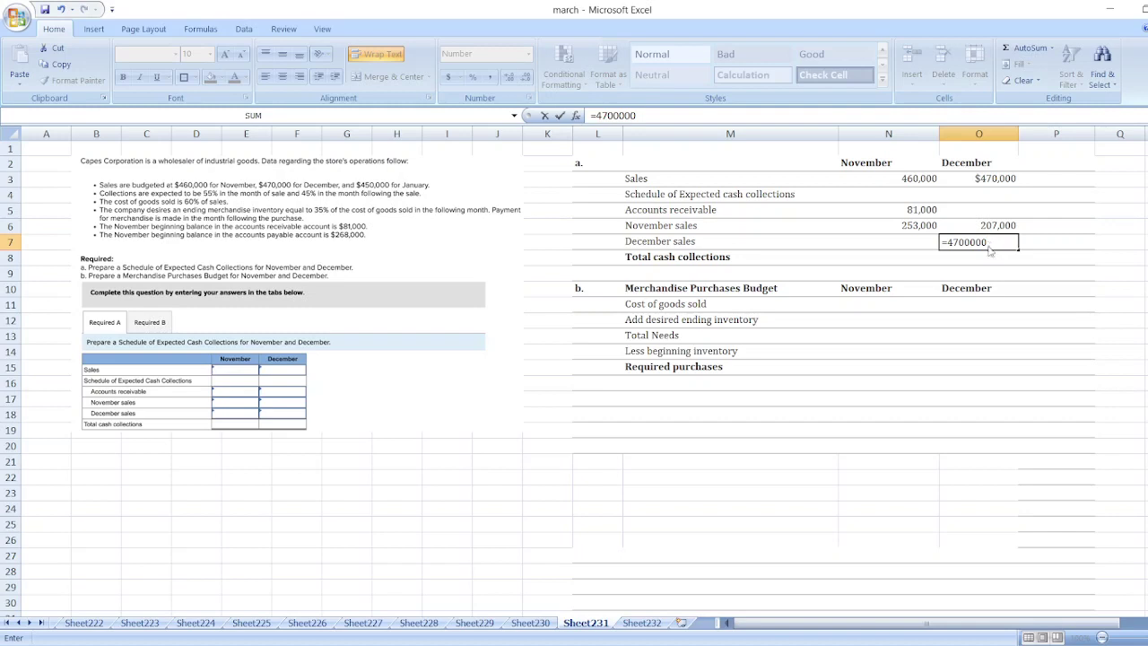
{"action": "type", "text": "*55%"}
{"action": "key", "text": "Return"}
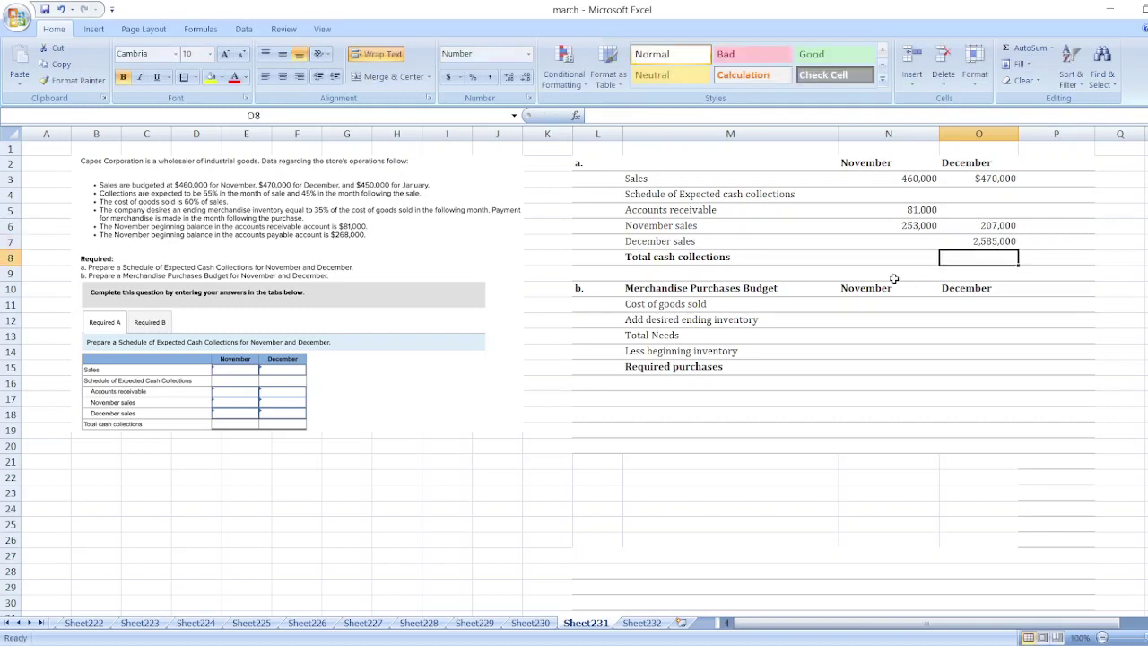
{"action": "key", "text": "Up"}
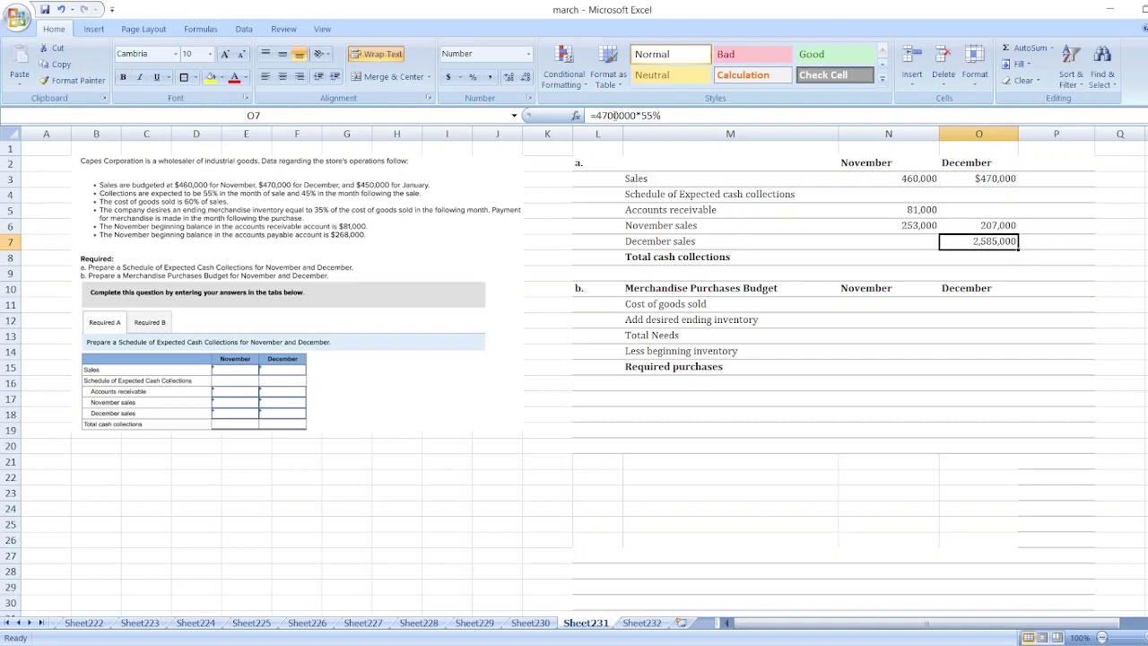
{"action": "left_click", "coordinate": [614, 115]}
{"action": "key", "text": "BackSpace"}
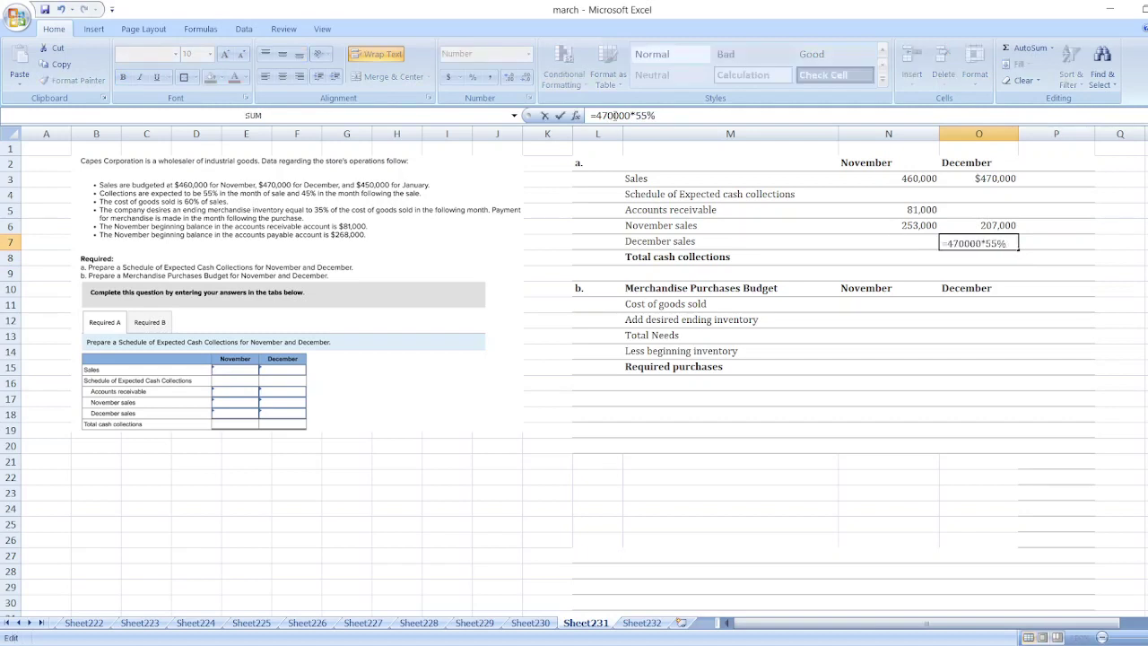
{"action": "key", "text": "Return"}
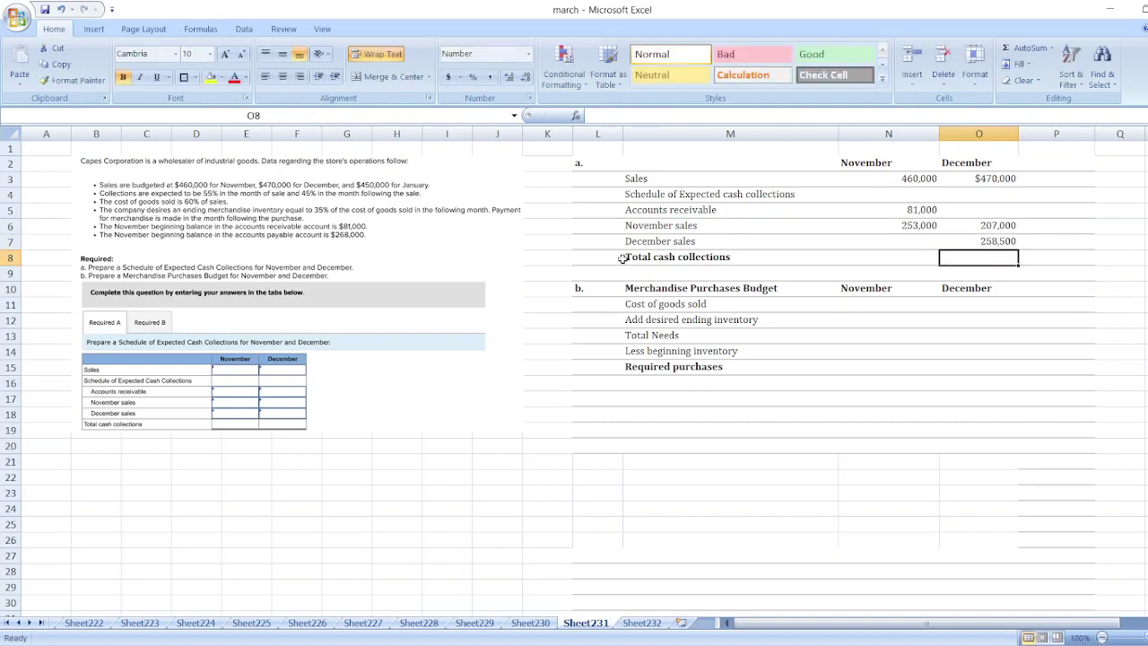
Calculate November's total cash collections by adding accounts receivable and November sales with =N5+N6
{"action": "left_click", "coordinate": [891, 257]}
{"action": "type", "text": "="}
{"action": "key", "text": "Up"}
{"action": "key", "text": "Up"}
{"action": "key", "text": "Up"}
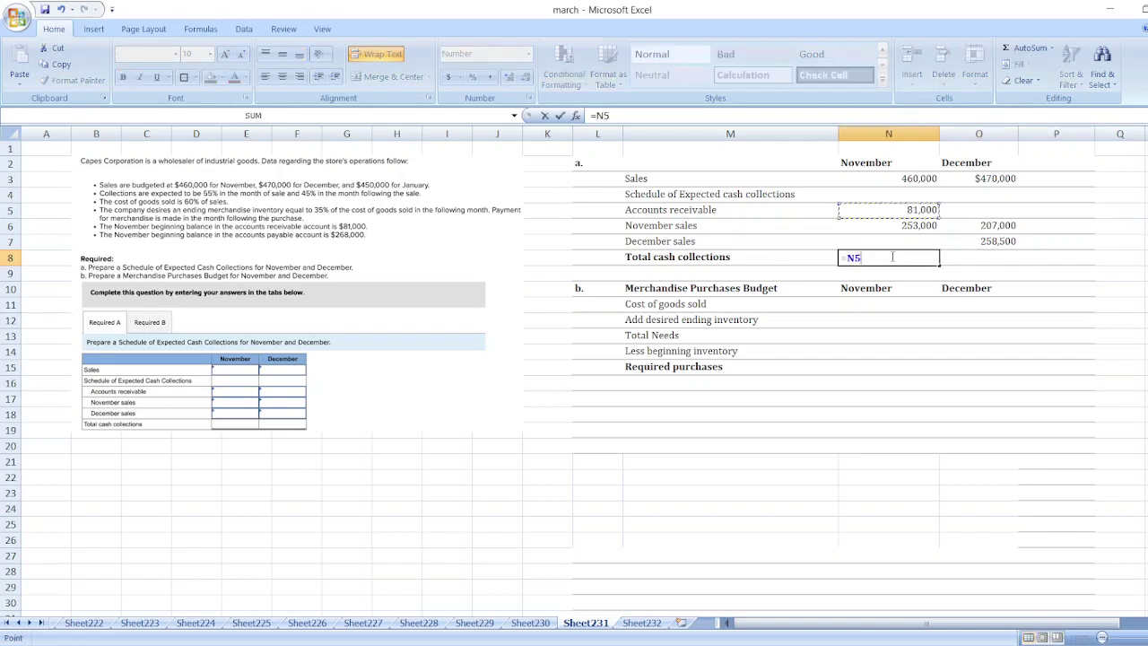
{"action": "type", "text": "+"}
{"action": "key", "text": "Up"}
{"action": "key", "text": "Up"}
{"action": "key", "text": "Return"}
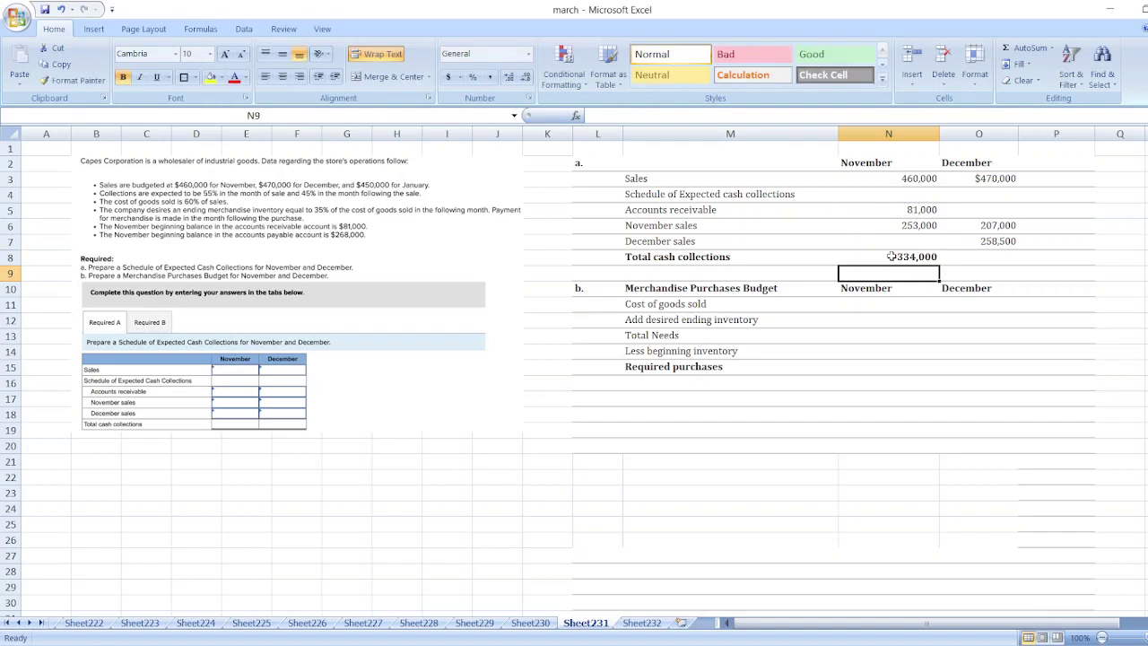
Calculate December's total cash collections by adding the November sales and December sales collections in O6 and O7
{"action": "left_click", "coordinate": [891, 257]}
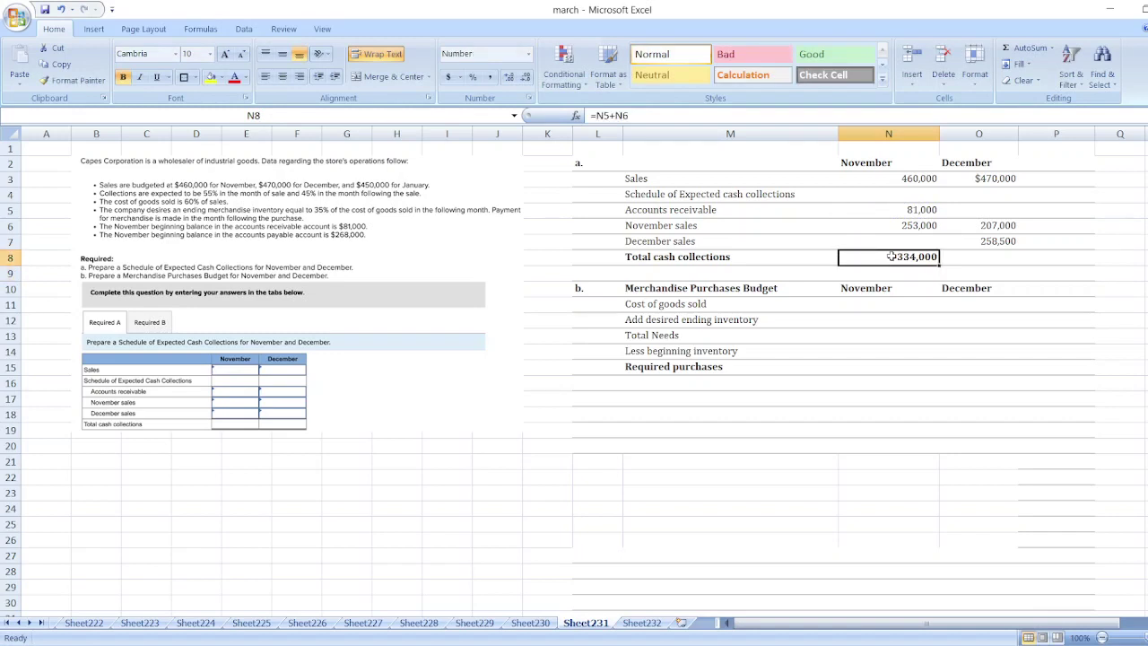
{"action": "key", "text": "Right"}
{"action": "type", "text": "="}
{"action": "key", "text": "Up"}
{"action": "key", "text": "Up"}
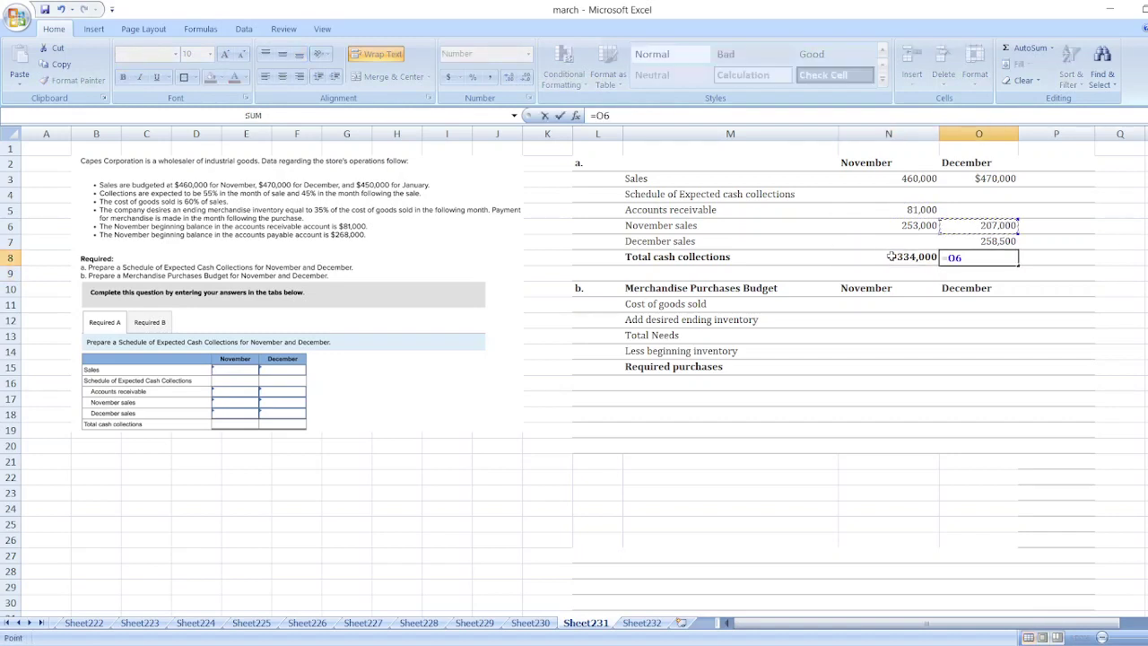
{"action": "type", "text": "+"}
{"action": "key", "text": "Up"}
{"action": "key", "text": "Return"}
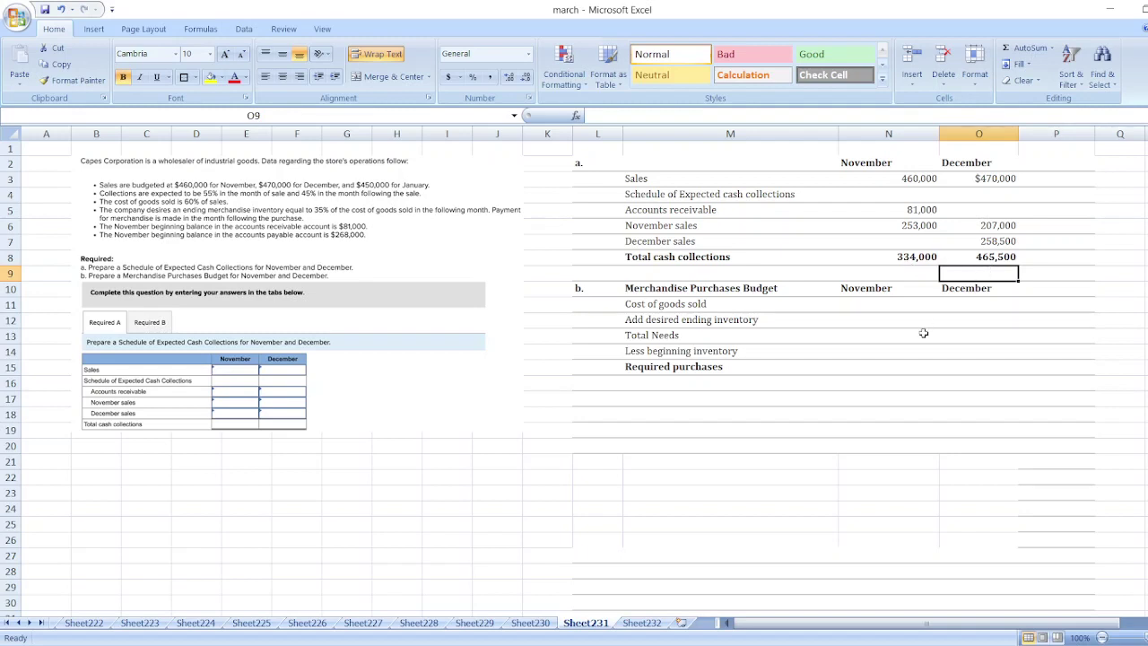
Enter November's cost of goods sold in N11 with the formula =4600000*60%
{"action": "left_click", "coordinate": [852, 305]}
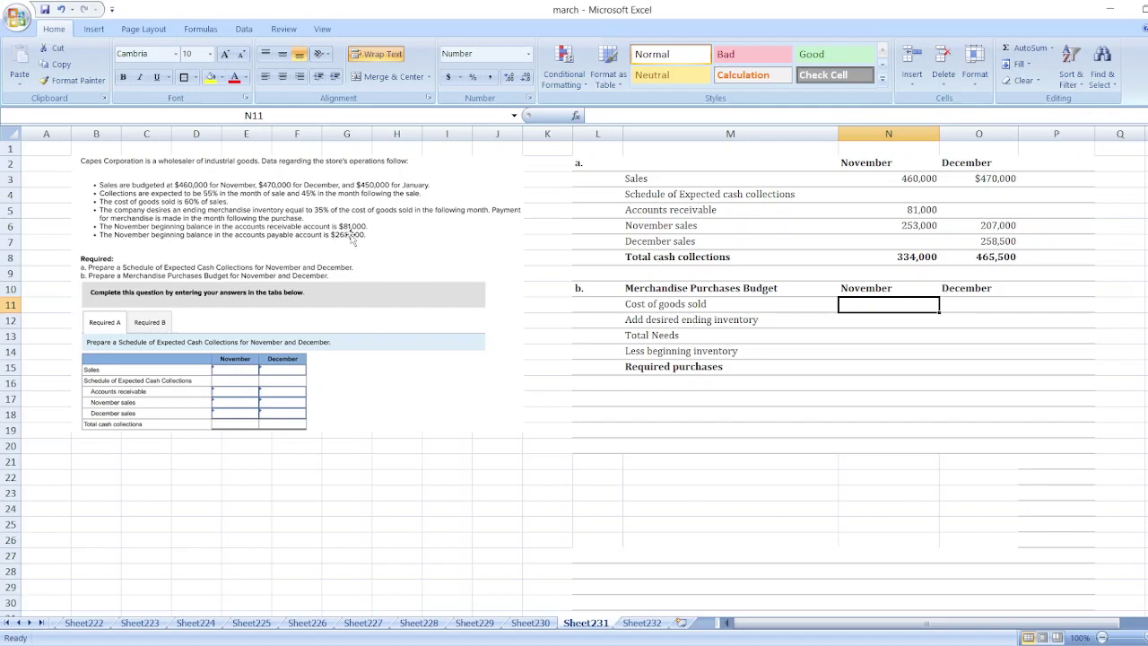
{"action": "type", "text": "=46000"}
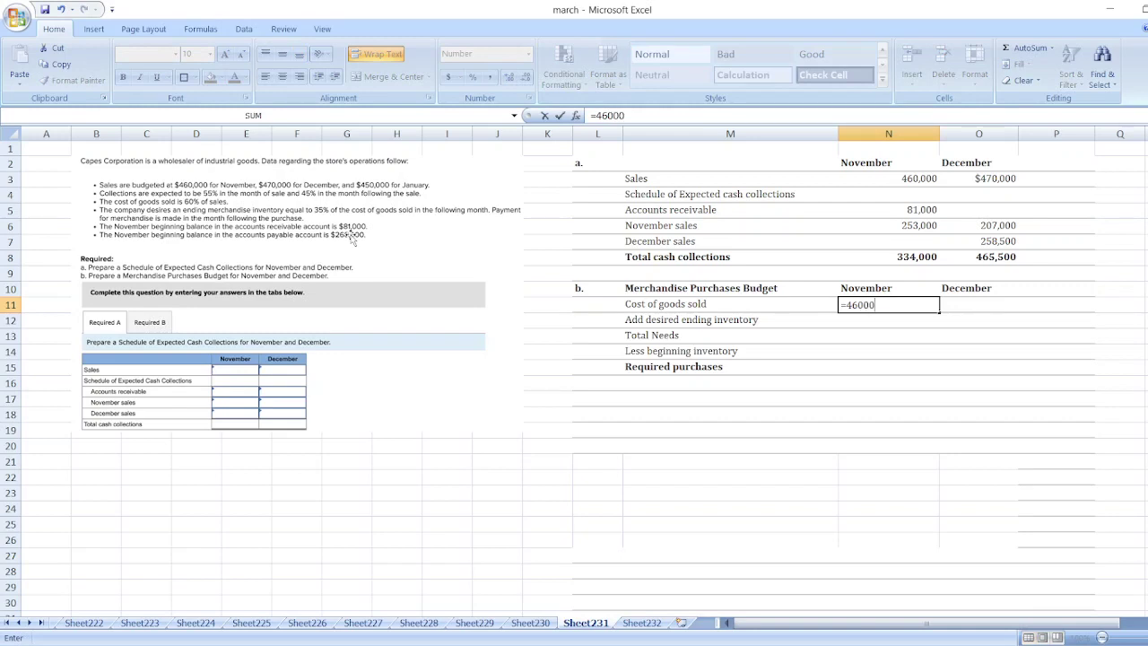
{"action": "type", "text": "00*60%"}
{"action": "key", "text": "Return"}
{"action": "key", "text": "Right"}
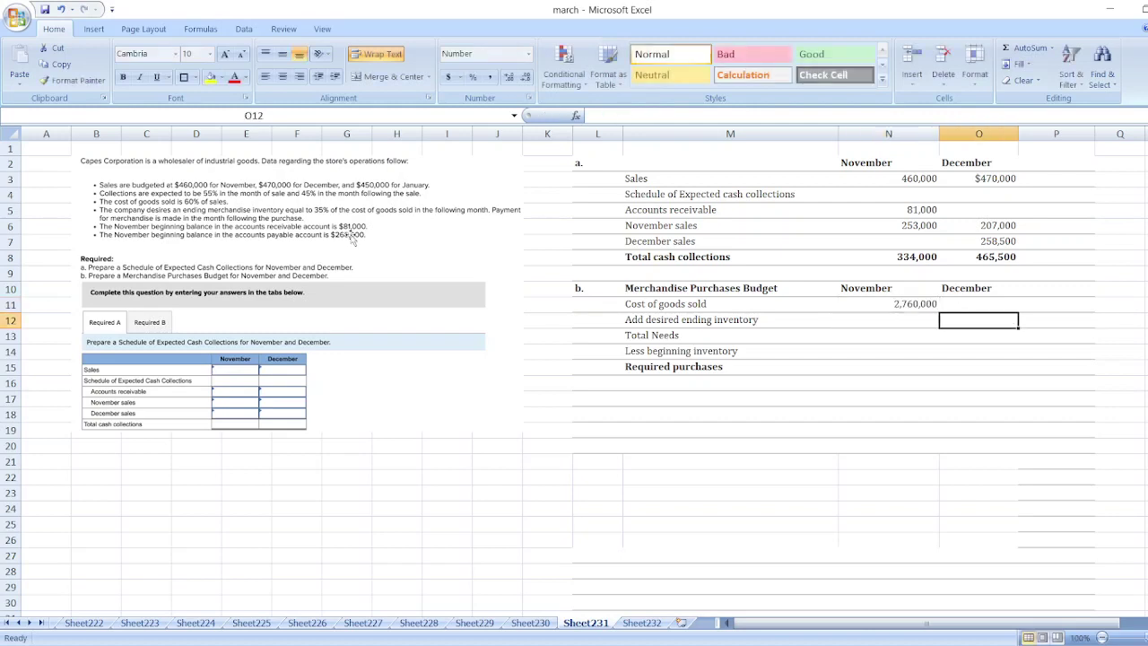
Correct November's cost of goods sold formula in N11 to =460000*60%
{"action": "key", "text": "Up"}
{"action": "key", "text": "Left"}
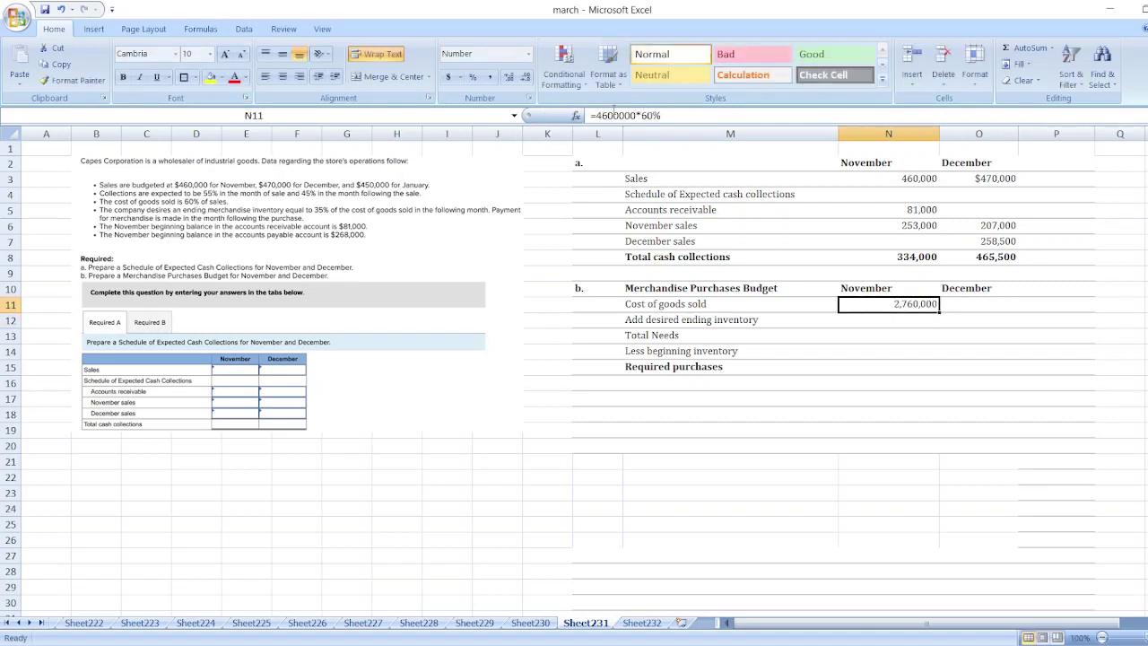
{"action": "left_click", "coordinate": [610, 115]}
{"action": "key", "text": "BackSpace"}
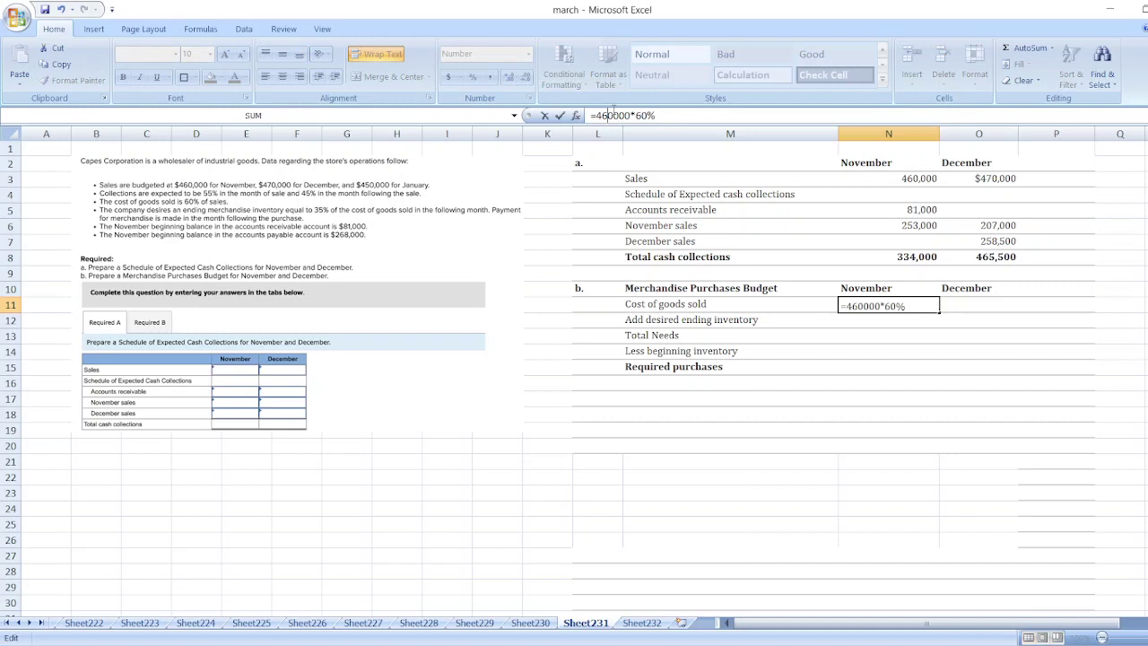
{"action": "key", "text": "Return"}
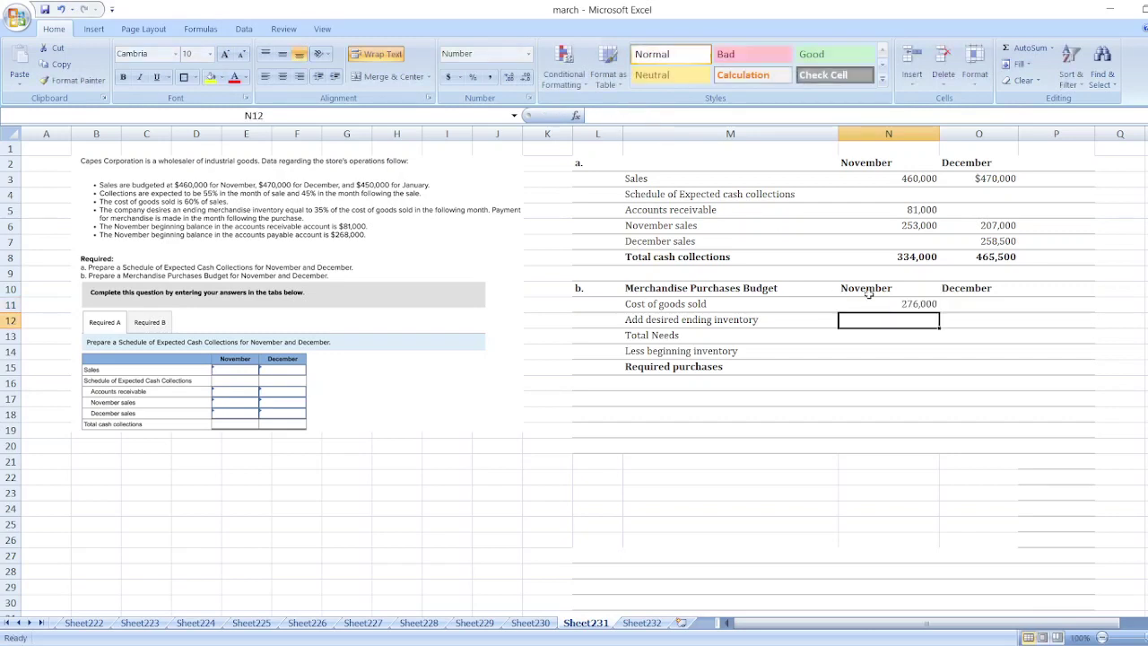
Calculate December's cost of goods sold in O11 with the formula =470000*60%
{"action": "left_click", "coordinate": [957, 310]}
{"action": "type", "text": "="}
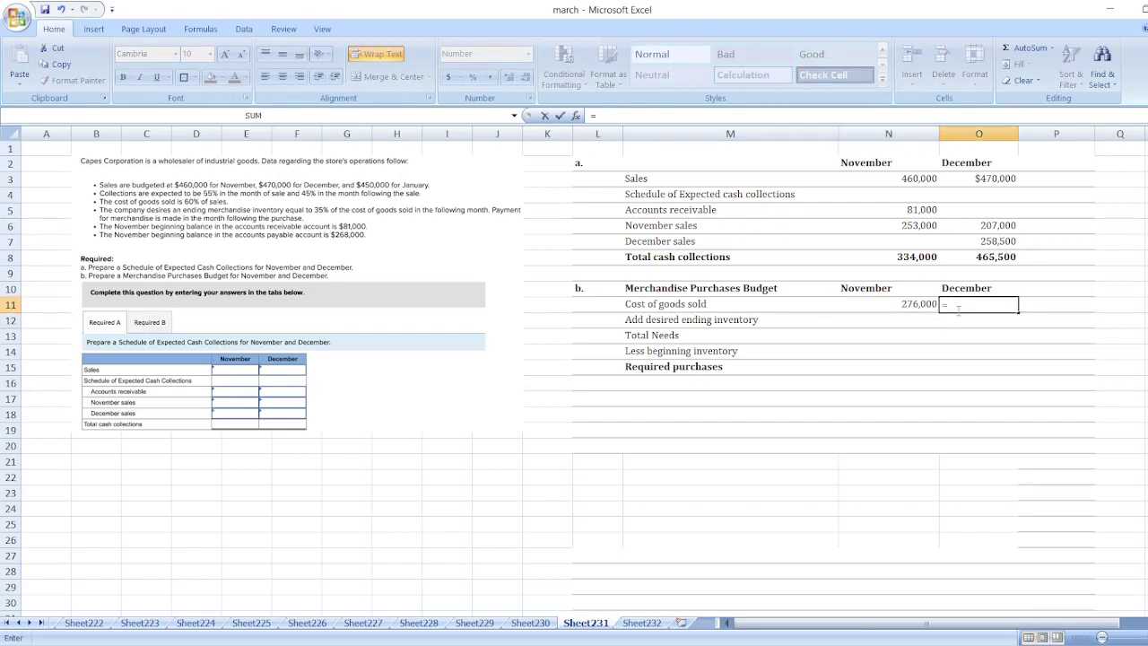
{"action": "type", "text": "470000*60%"}
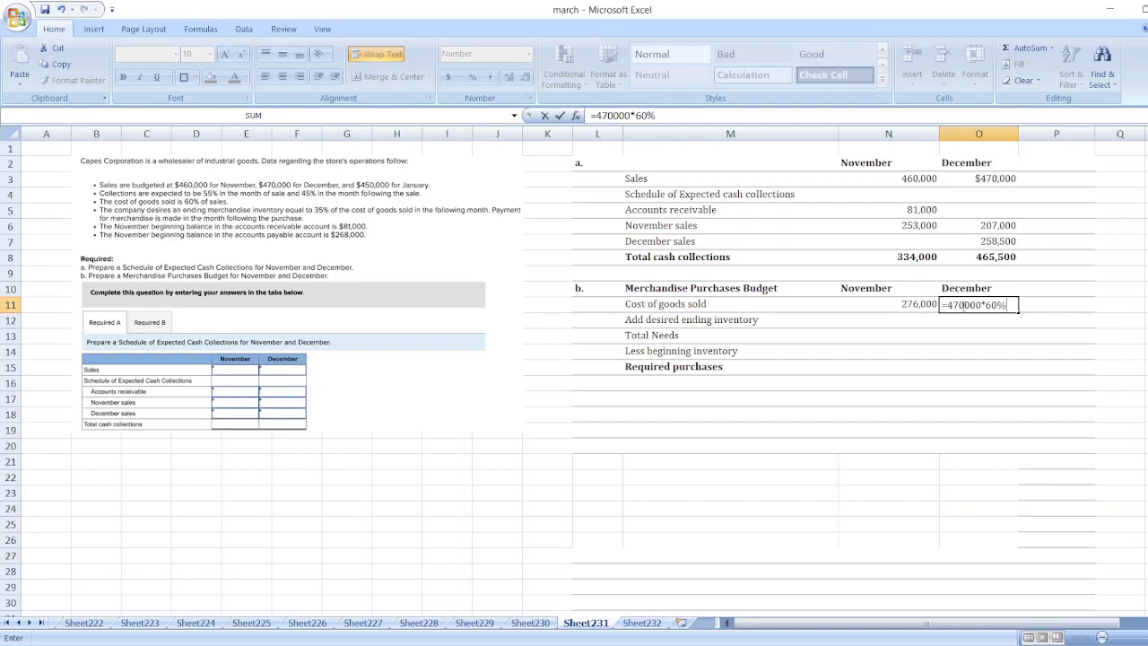
{"action": "key", "text": "Return"}
Calculate November's desired ending inventory as 35% of December's cost of goods sold with =O11*35%
{"action": "left_click", "coordinate": [867, 321]}
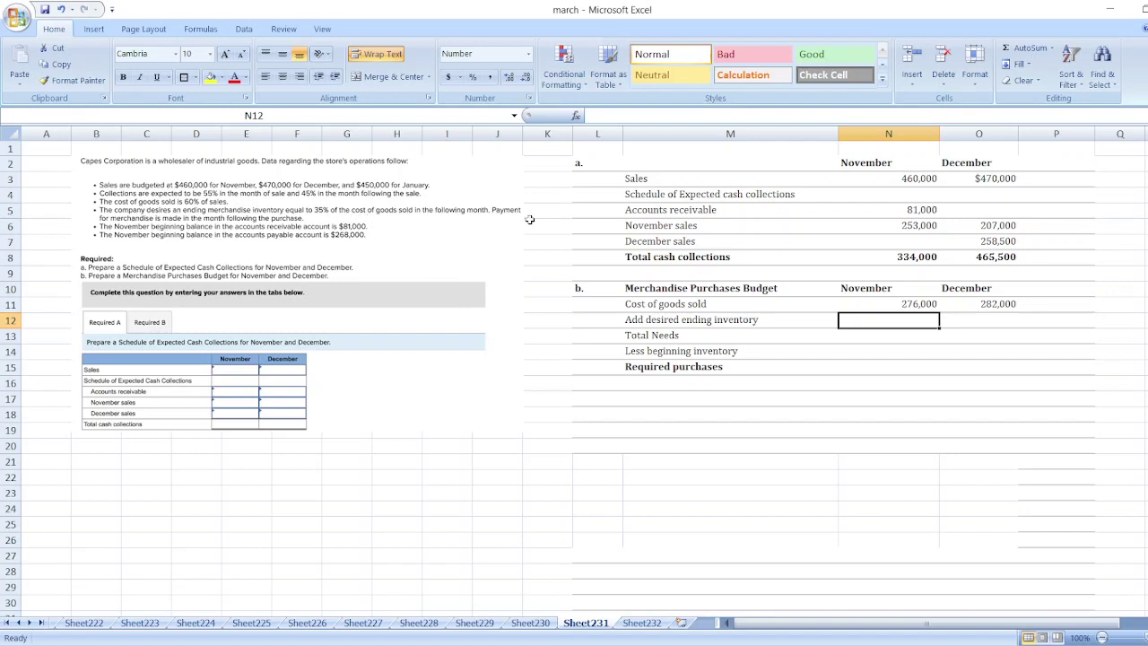
{"action": "type", "text": "="}
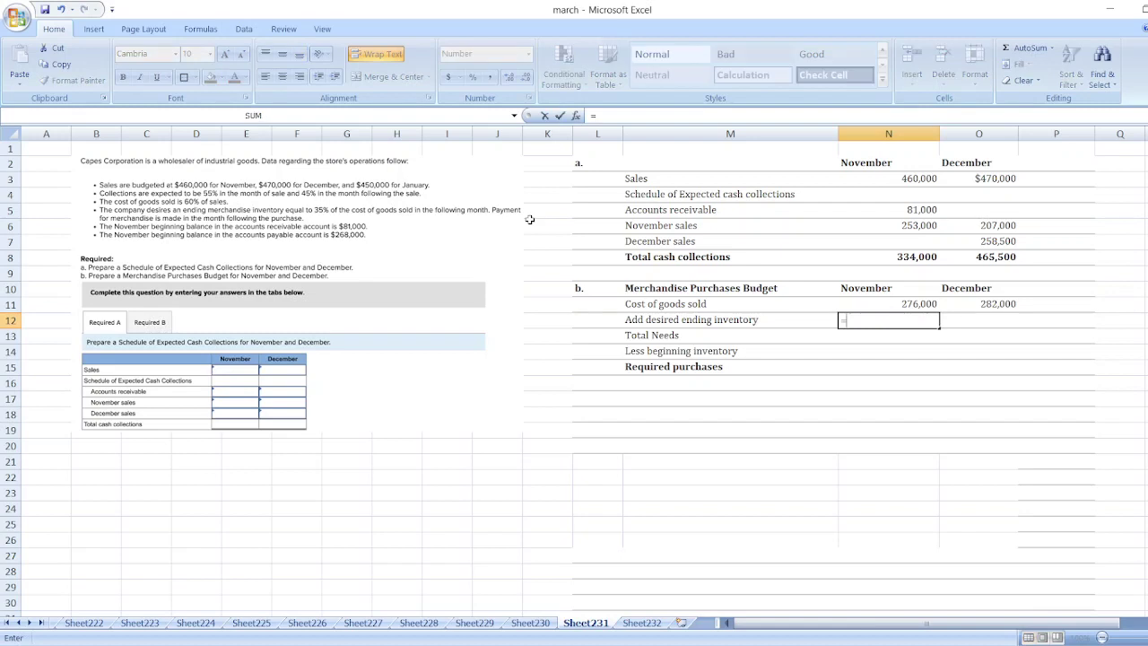
{"action": "left_click", "coordinate": [982, 304]}
{"action": "type", "text": "*"}
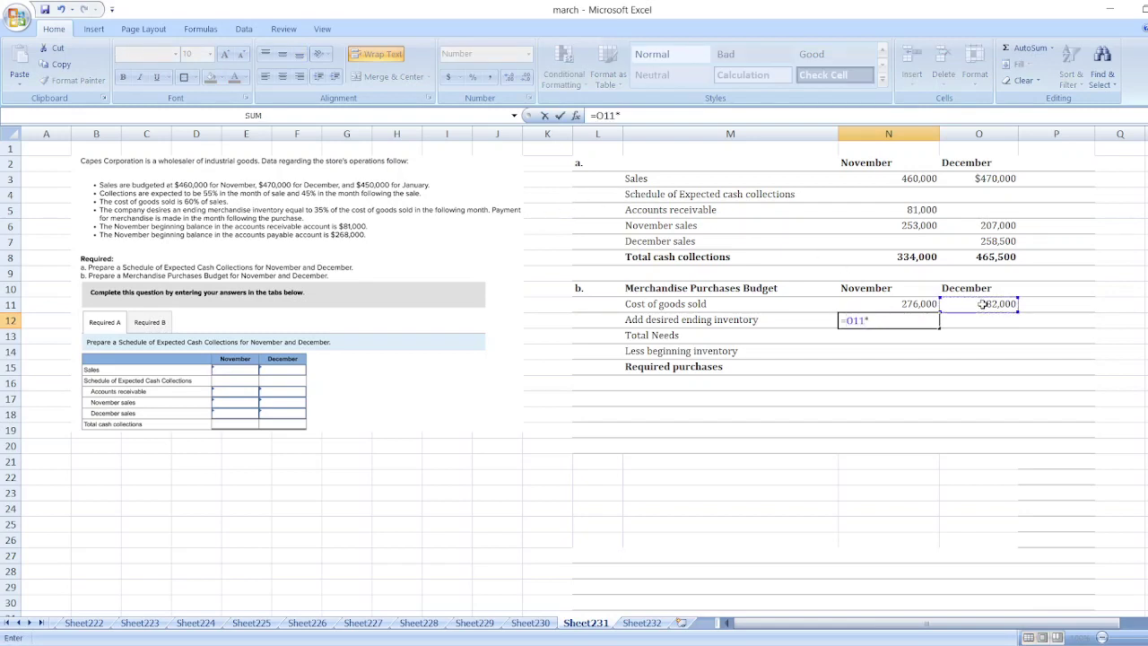
{"action": "type", "text": "35%"}
{"action": "key", "text": "Return"}
Calculate December's desired ending inventory from January sales with the formula =450000*60%*35%
{"action": "left_click", "coordinate": [996, 319]}
{"action": "type", "text": "="}
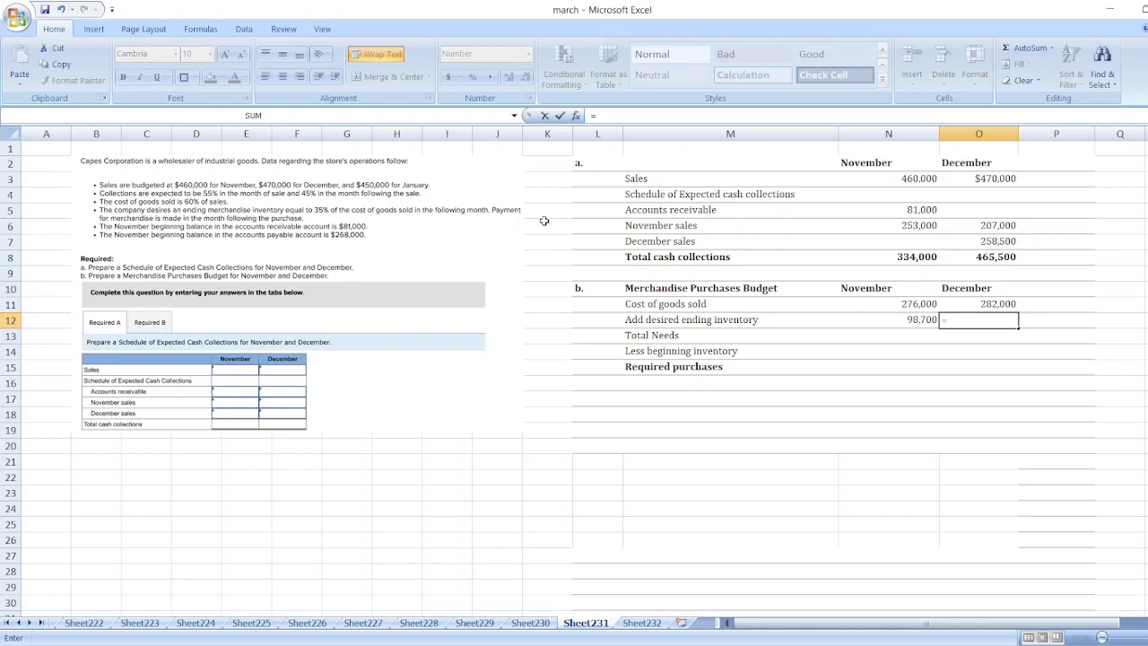
{"action": "type", "text": "450000*60%"}
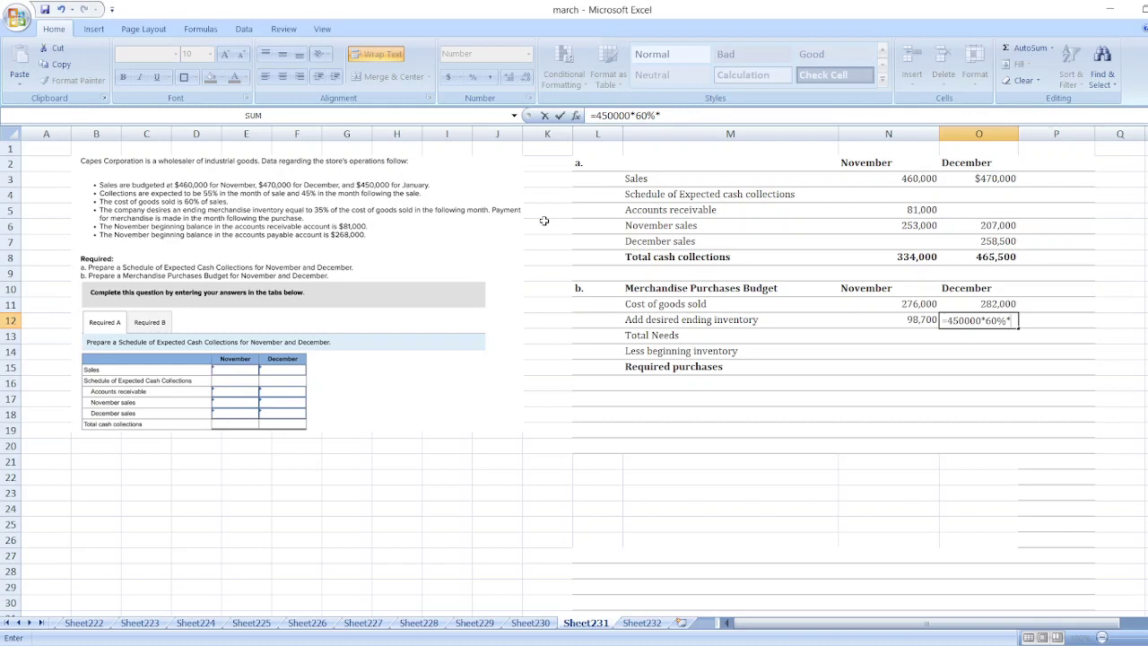
{"action": "type", "text": "*35%"}
{"action": "key", "text": "Return"}
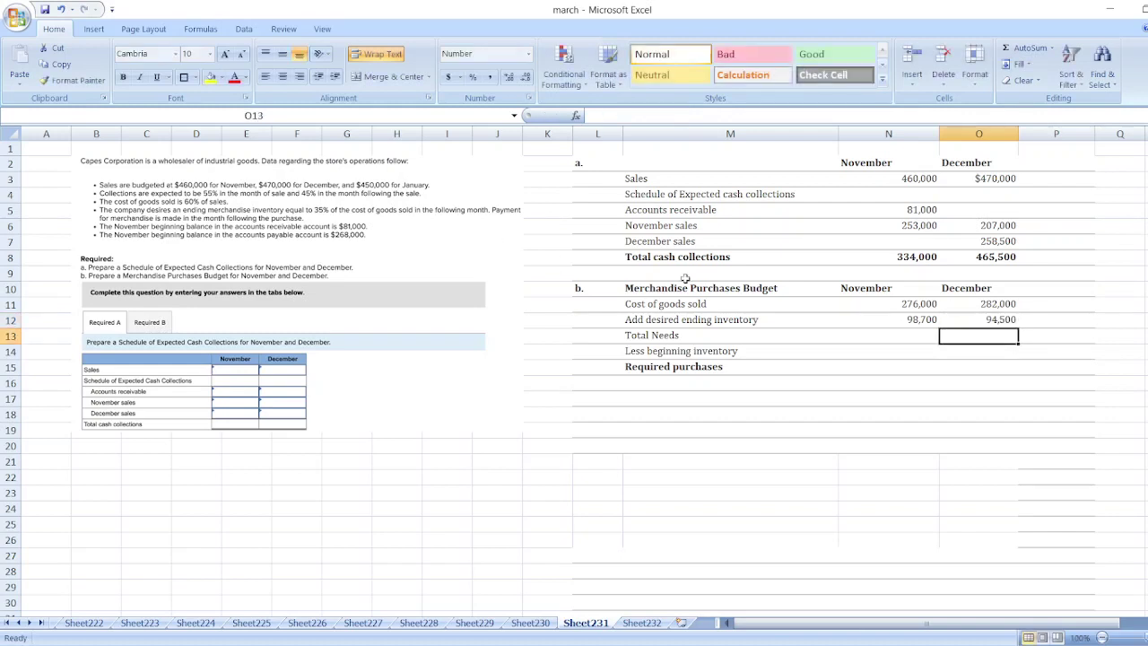
Calculate November's total needs in N13 by adding cost of goods sold and desired ending inventory with =N11+N12
{"action": "left_click", "coordinate": [912, 340]}
{"action": "type", "text": "="}
{"action": "key", "text": "Up"}
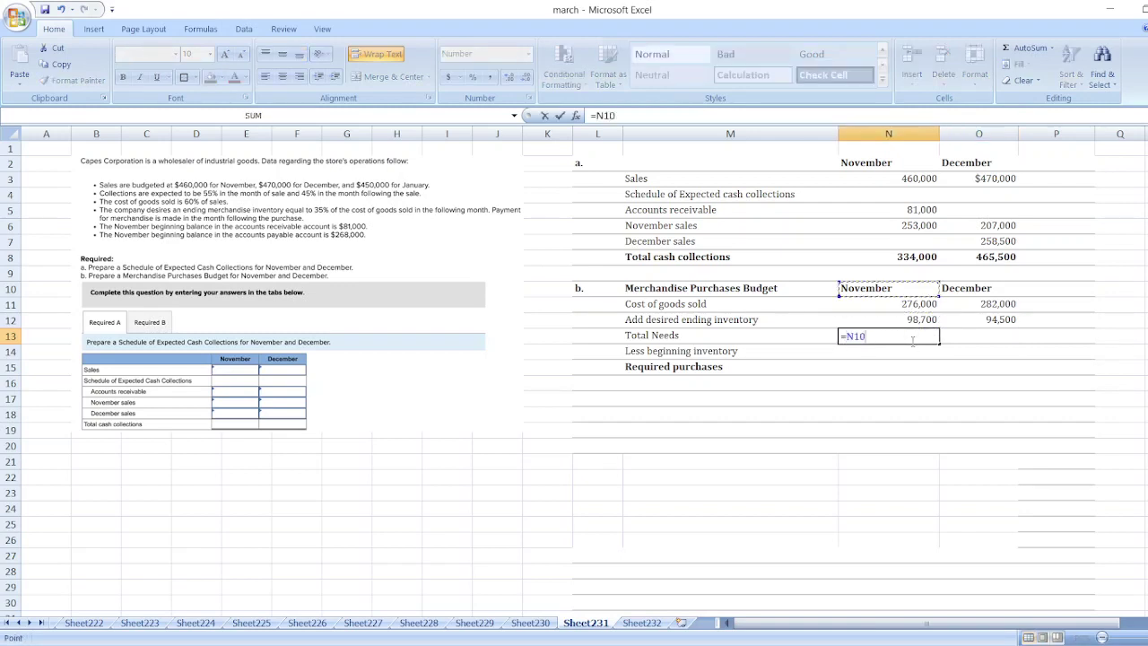
{"action": "key", "text": "Up"}
{"action": "type", "text": "+"}
{"action": "key", "text": "Up"}
{"action": "key", "text": "Return"}
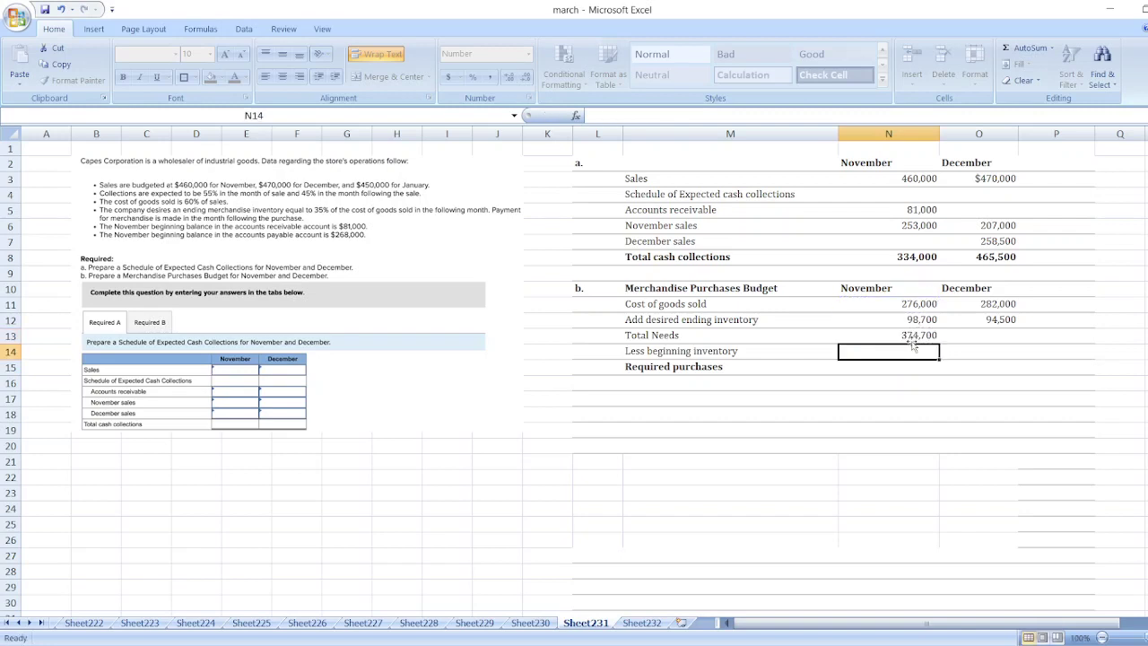
Copy November's total needs formula to December's total needs in O13
{"action": "left_click", "coordinate": [912, 341]}
{"action": "key", "text": "ctrl+c"}
{"action": "key", "text": "Right"}
{"action": "key", "text": "ctrl+v"}
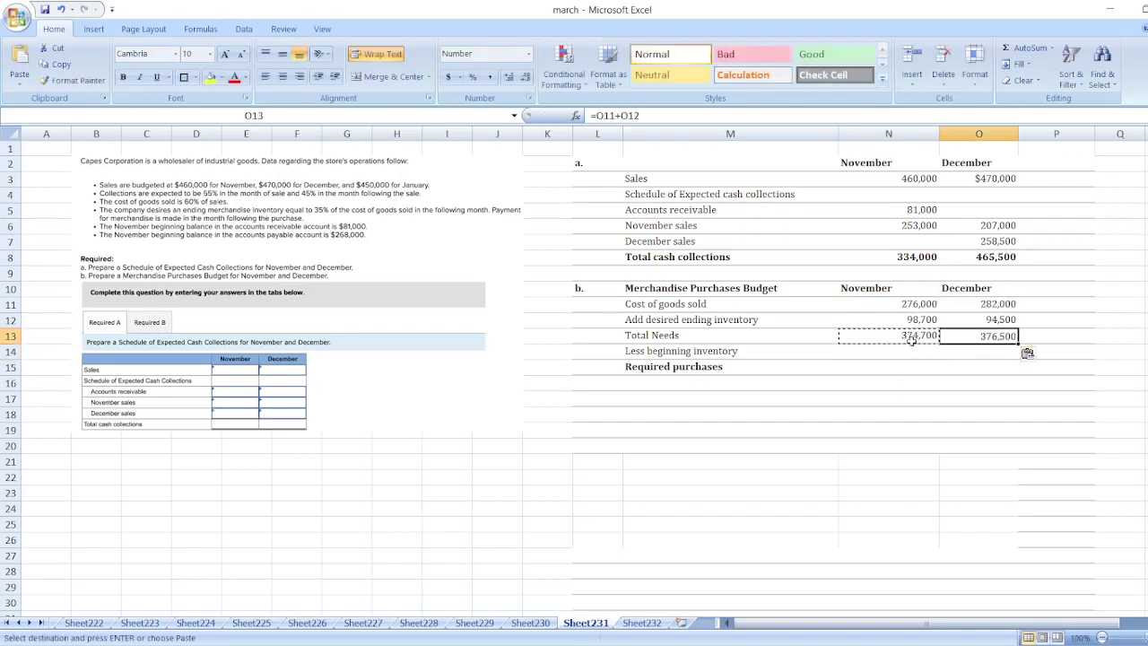
Try to calculate November's beginning inventory in N14 with the formula =268000*35%
{"action": "left_click", "coordinate": [899, 353]}
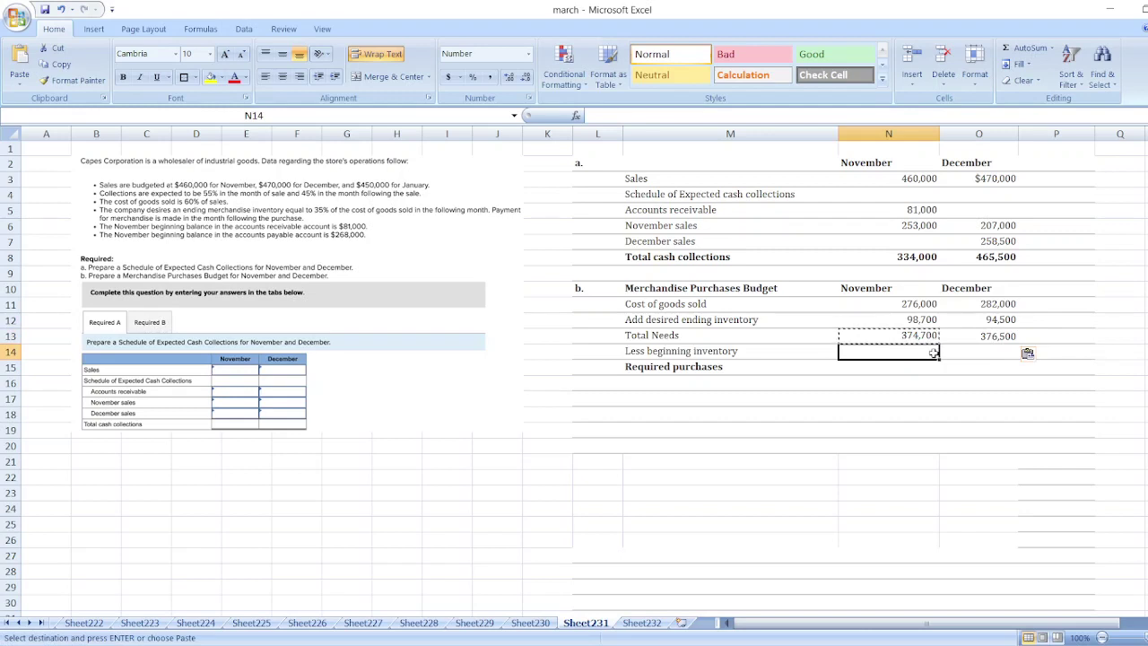
{"action": "type", "text": "="}
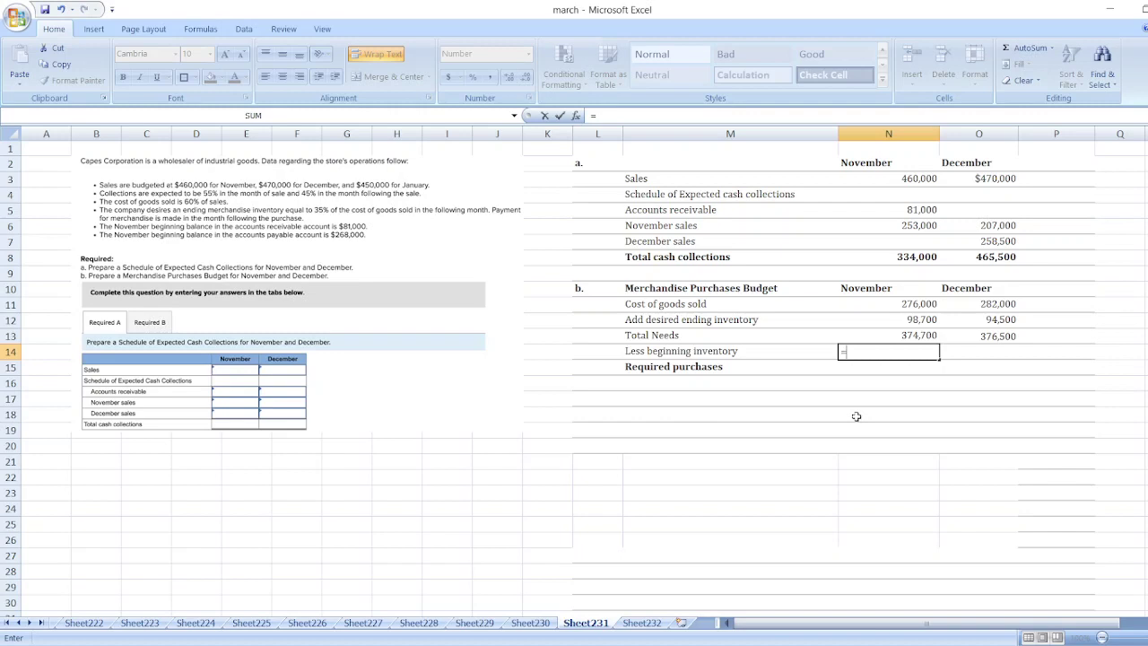
{"action": "type", "text": "2680000"}
{"action": "key", "text": "BackSpace"}
{"action": "type", "text": "*35%"}
{"action": "key", "text": "Return"}
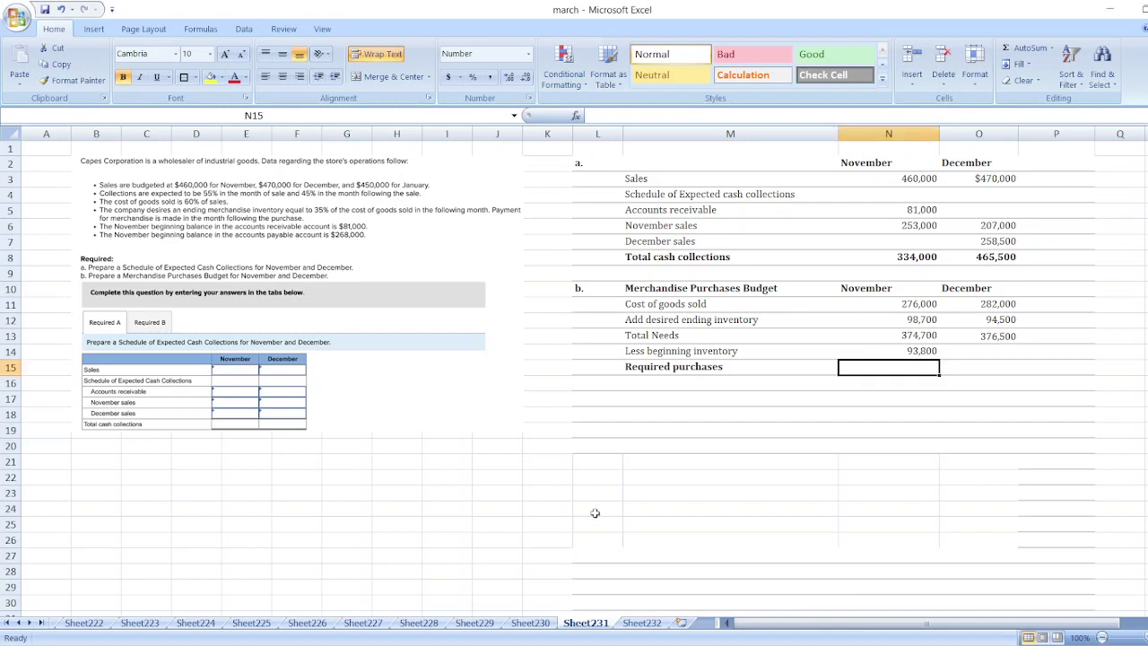
Replace November's beginning inventory formula with =N11*35%, based on November's cost of goods sold
{"action": "left_click", "coordinate": [886, 353]}
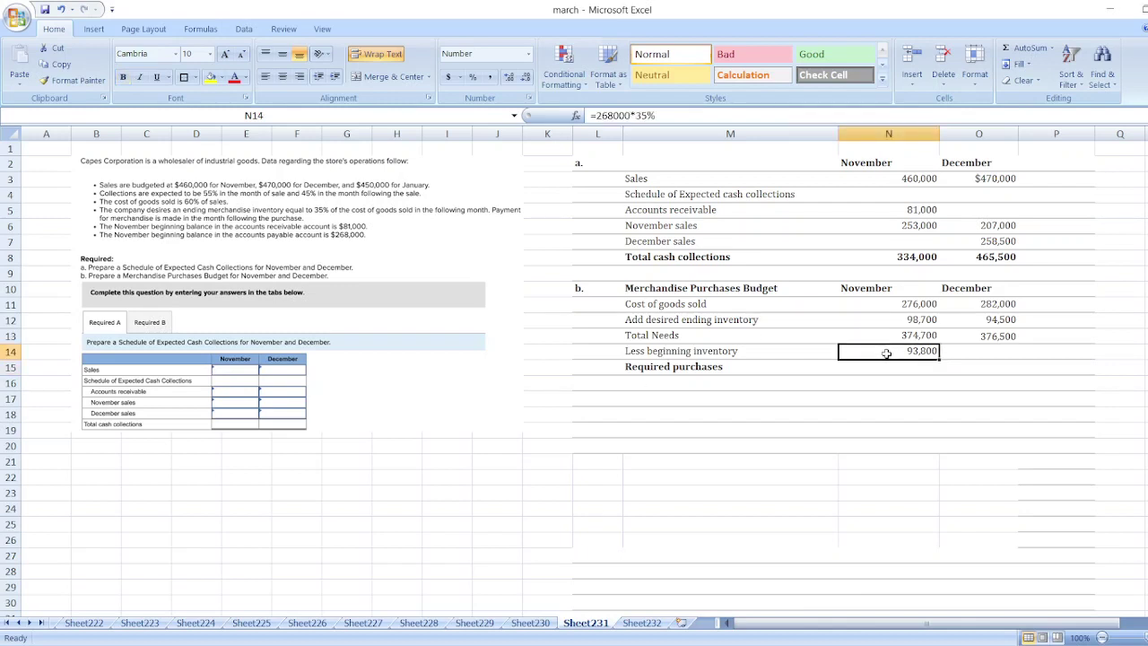
{"action": "key", "text": "Delete"}
{"action": "type", "text": "="}
{"action": "left_click", "coordinate": [906, 304]}
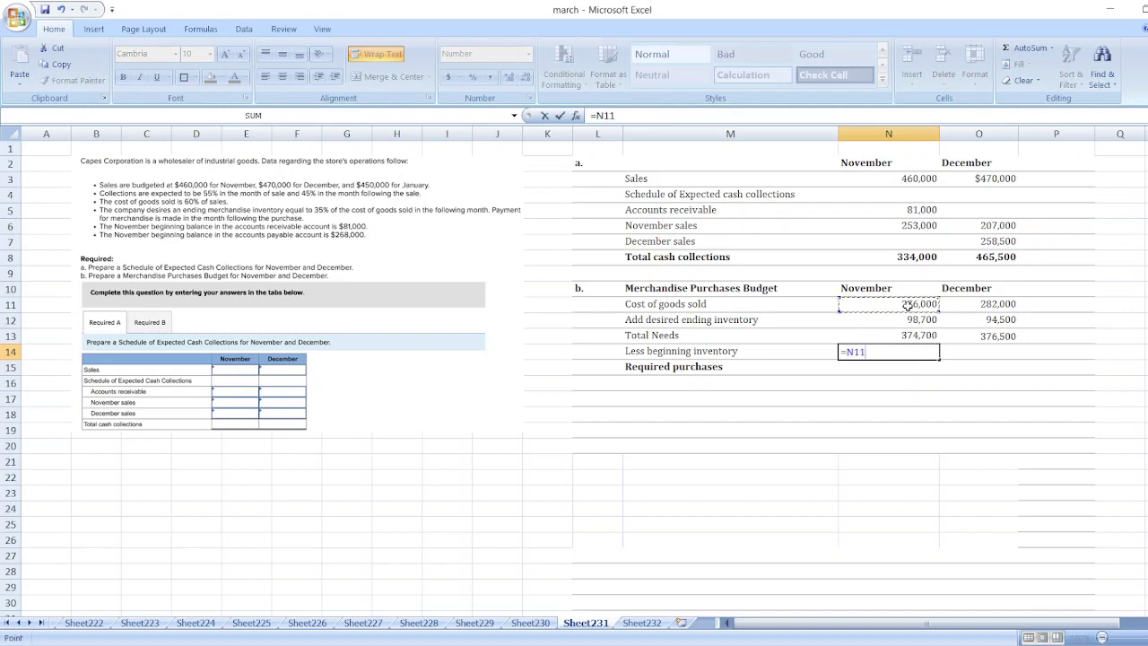
{"action": "type", "text": "*35%"}
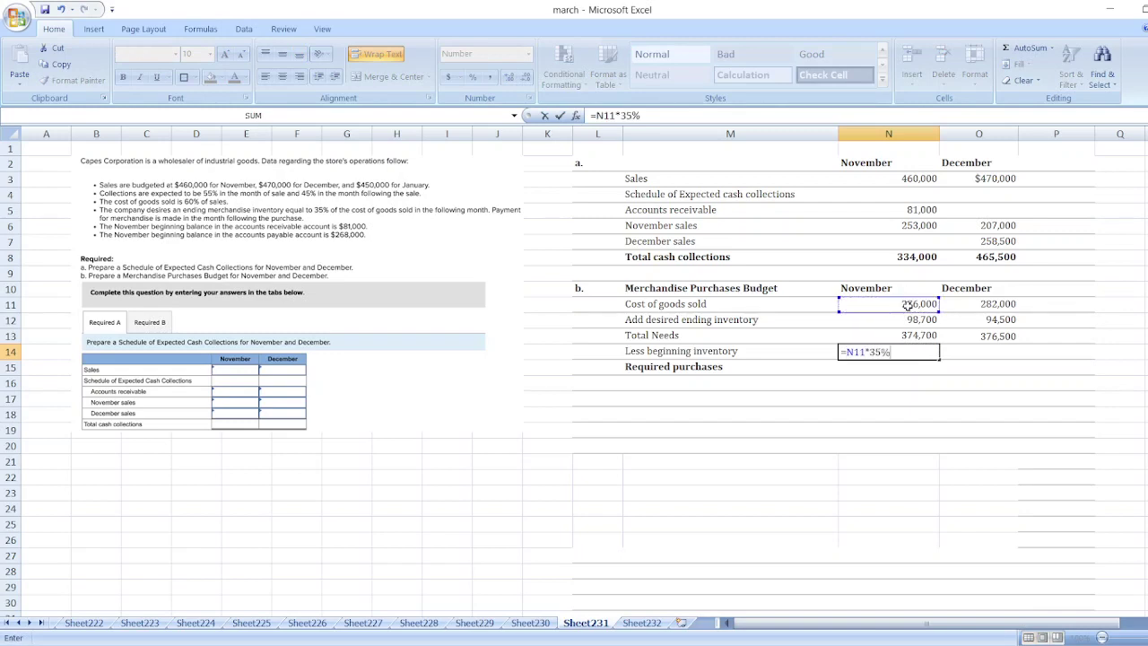
{"action": "key", "text": "Return"}
Calculate December's beginning inventory in O14 as 35% of December's cost of goods sold with =O11*35%
{"action": "key", "text": "Right"}
{"action": "key", "text": "Up"}
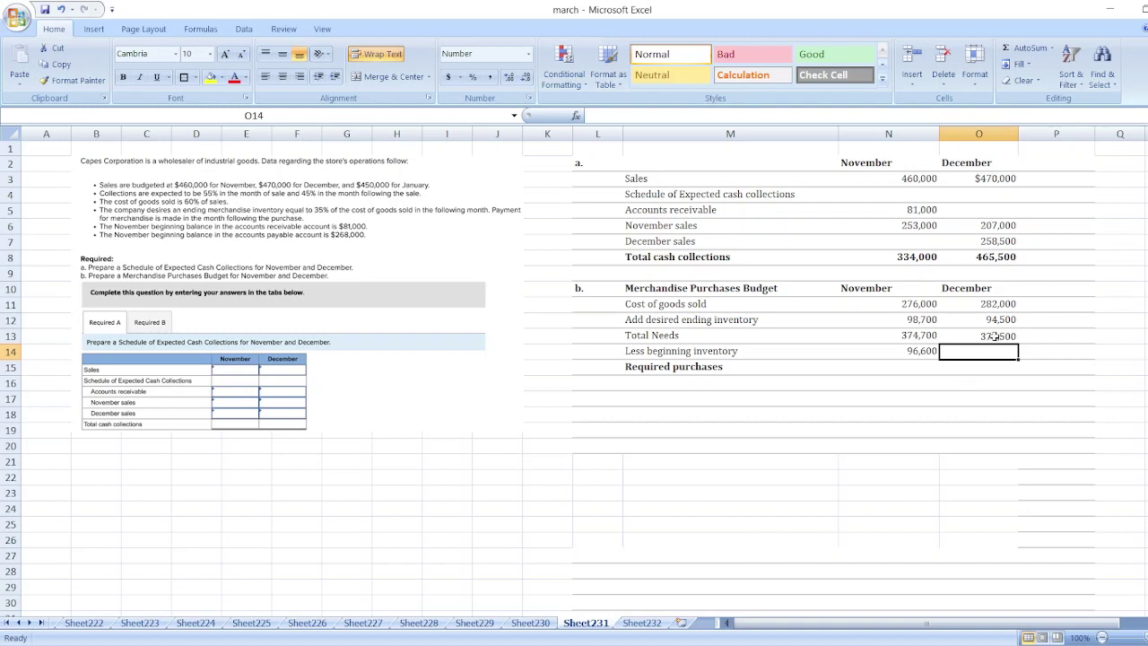
{"action": "type", "text": "="}
{"action": "left_click", "coordinate": [980, 304]}
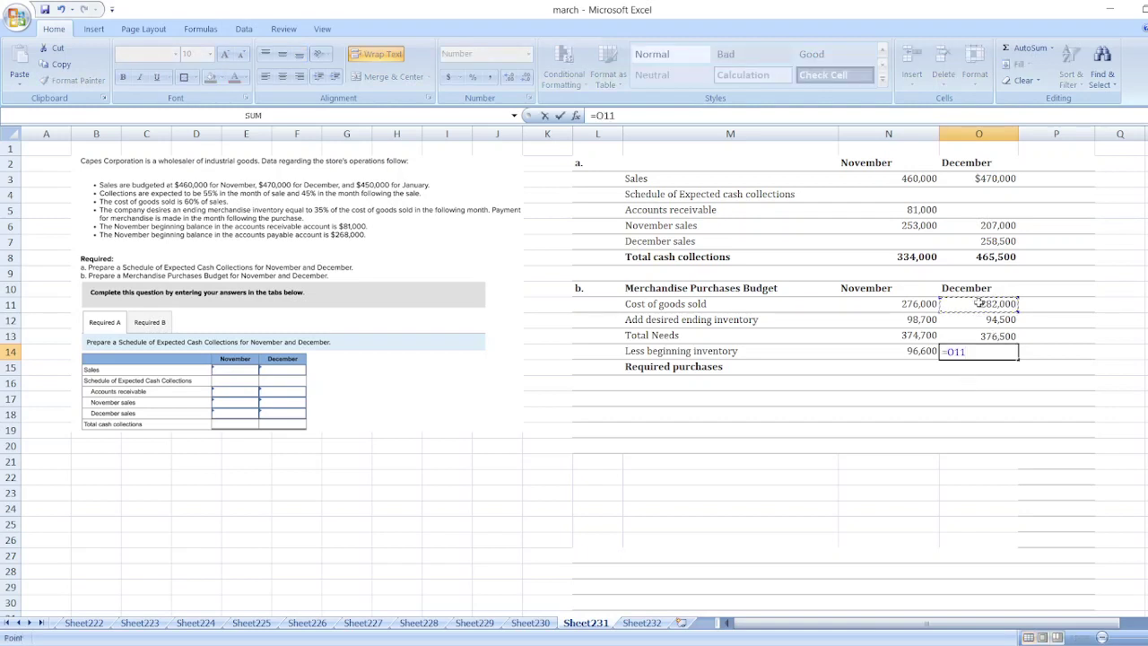
{"action": "type", "text": "*35%"}
{"action": "key", "text": "Return"}
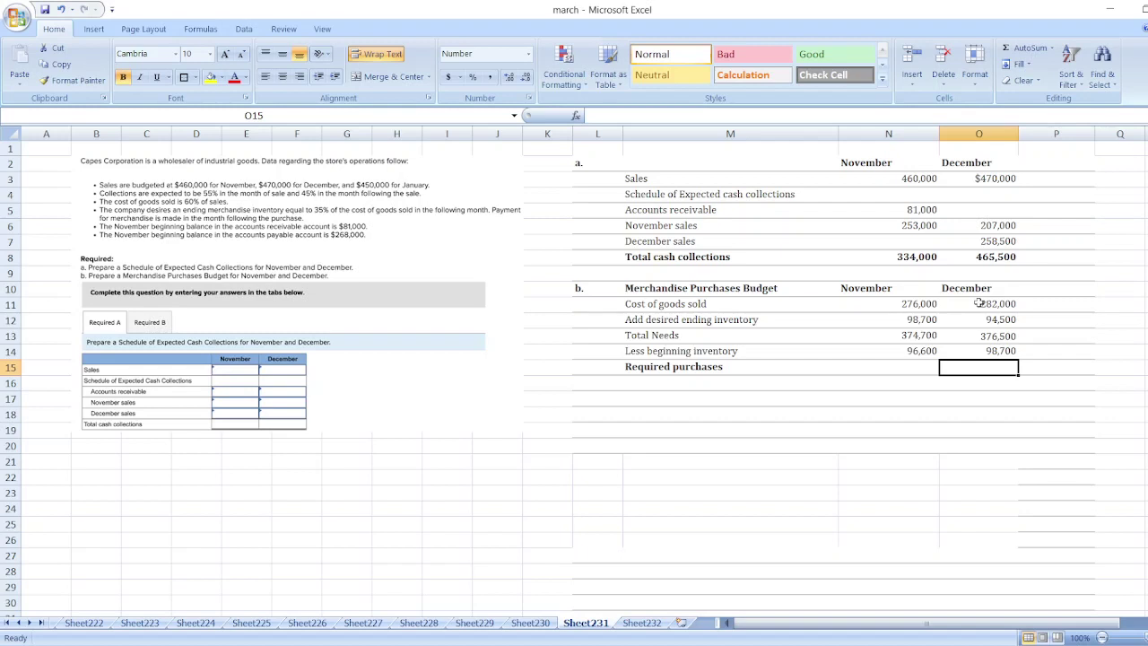
Calculate November's required purchases in N15 by subtracting beginning inventory from total needs with =N13-N14
{"action": "left_click", "coordinate": [928, 366]}
{"action": "type", "text": "=N13"}
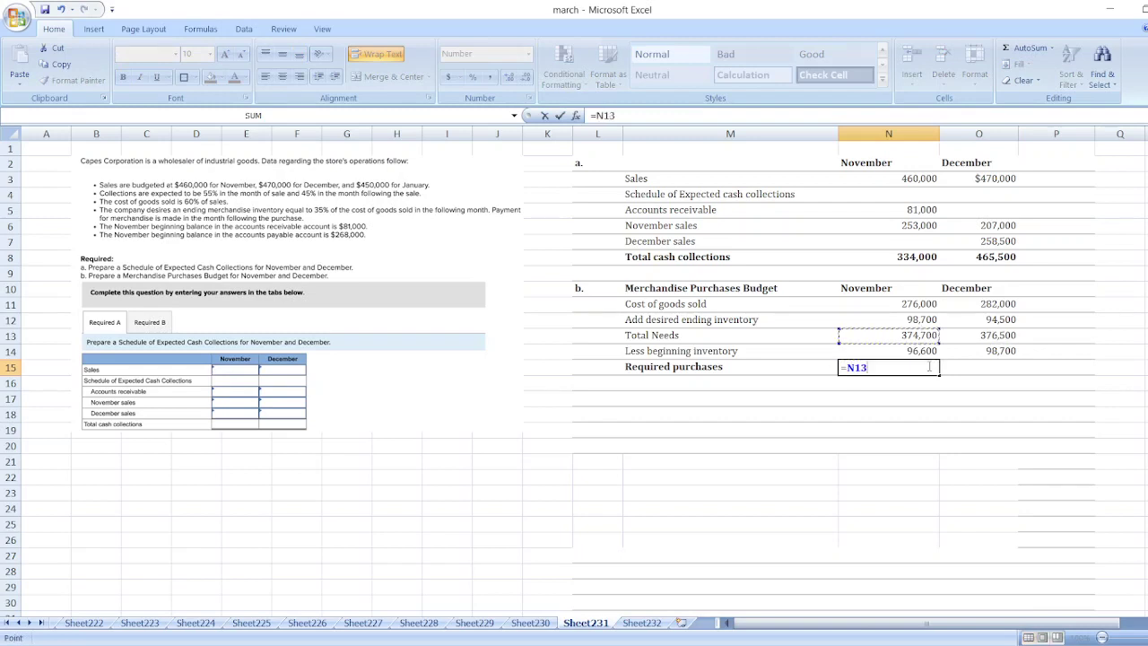
{"action": "type", "text": "-N14"}
{"action": "key", "text": "Return"}
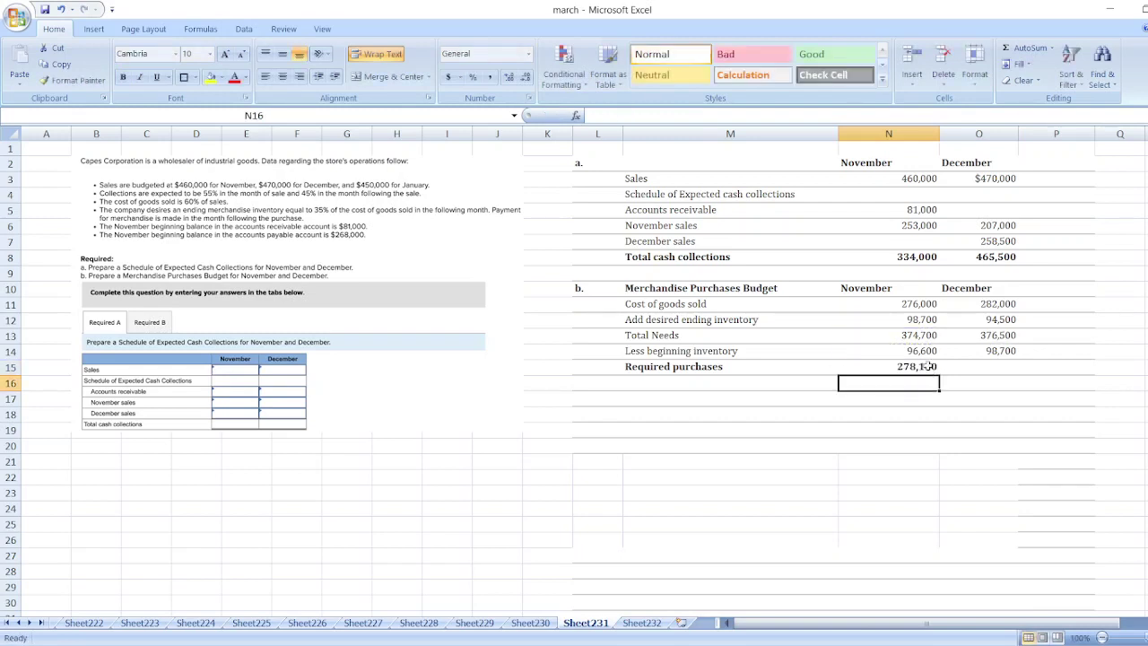
Copy November's required purchases formula to December's required purchases in O15
{"action": "left_click", "coordinate": [931, 367]}
{"action": "key", "text": "ctrl+c"}
{"action": "key", "text": "Right"}
{"action": "key", "text": "ctrl+v"}
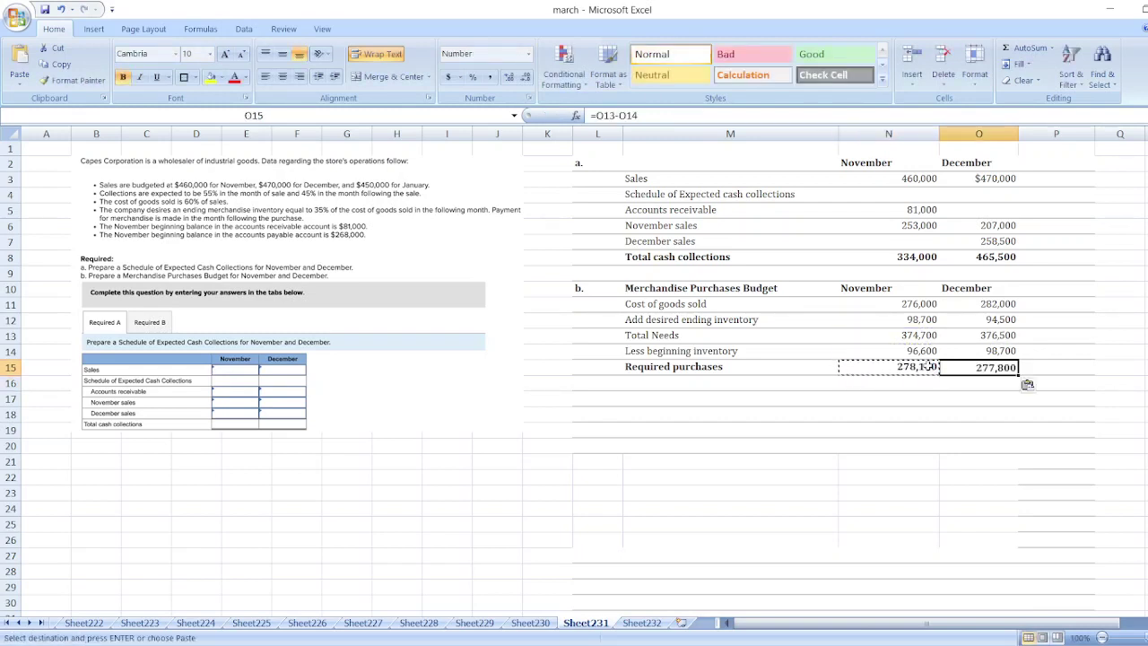
{"action": "left_click", "coordinate": [852, 482]}
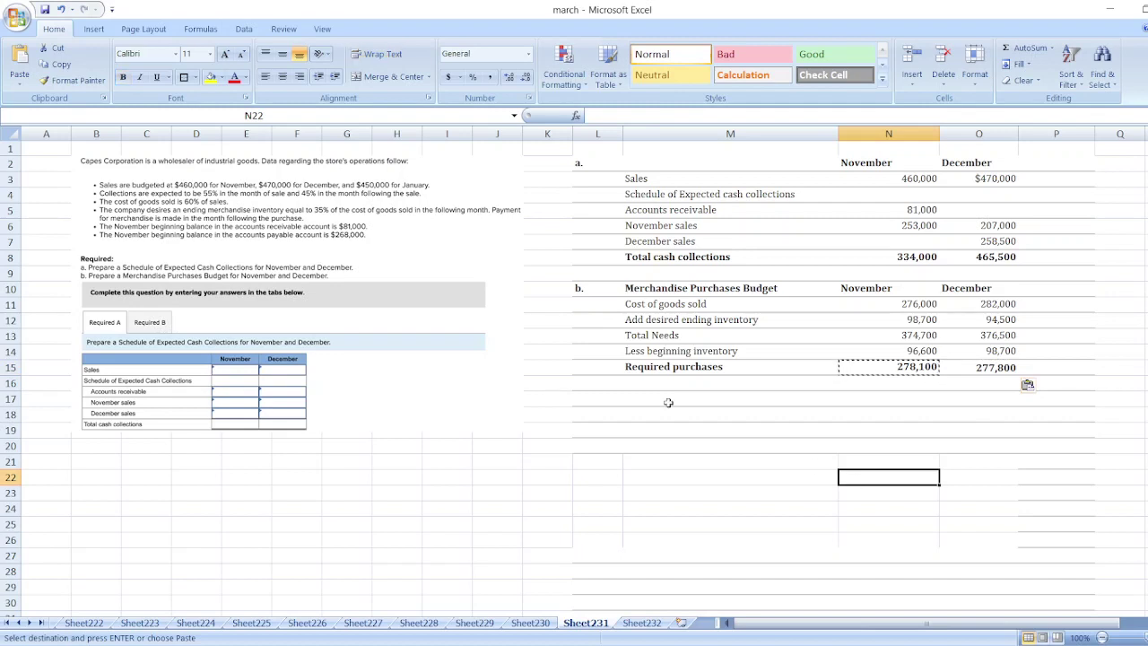